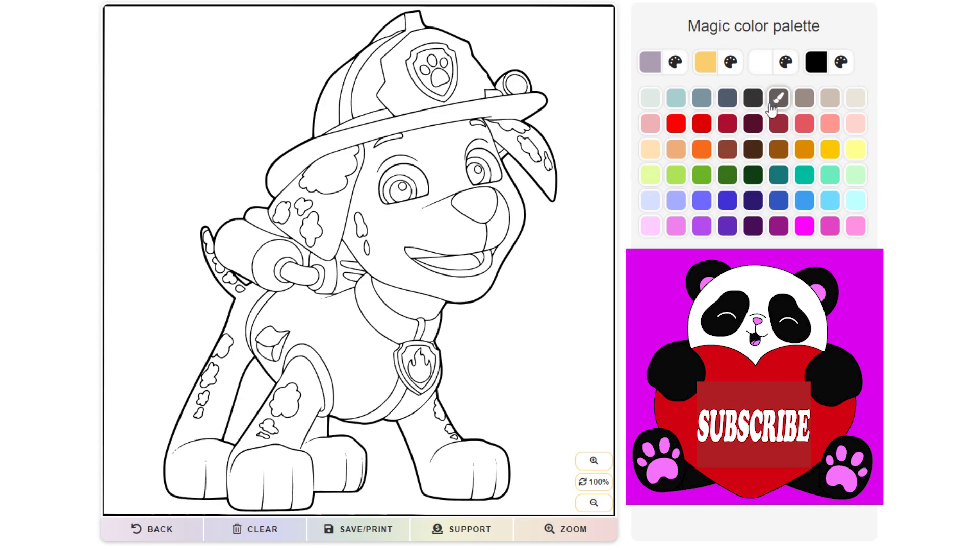
Fill the paw print and the outer border of the helmet's badge with golden yellow.
click(722, 152)
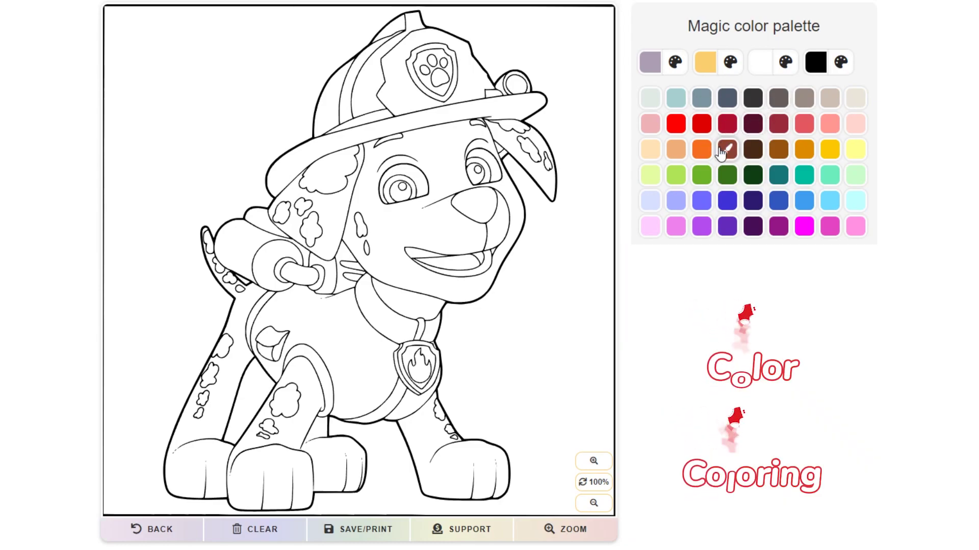
click(829, 153)
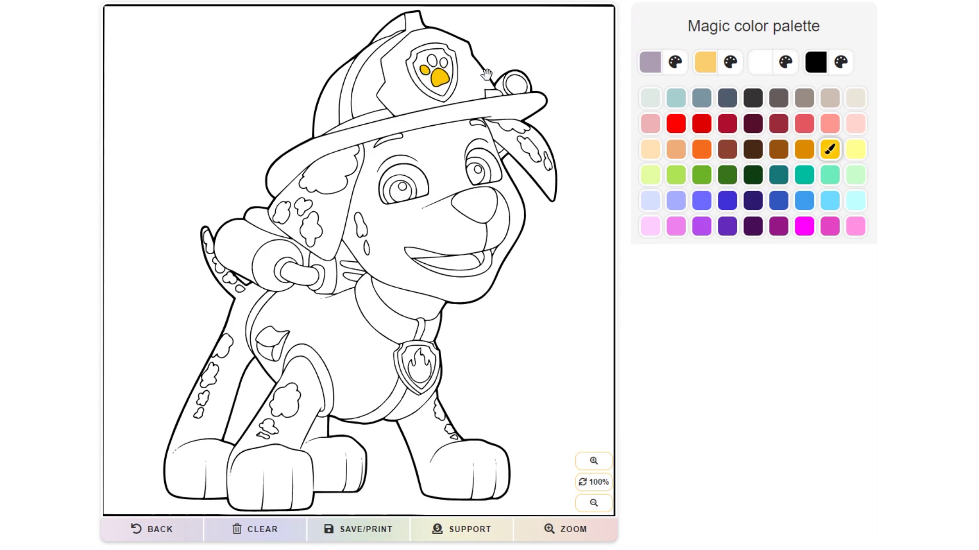
click(433, 60)
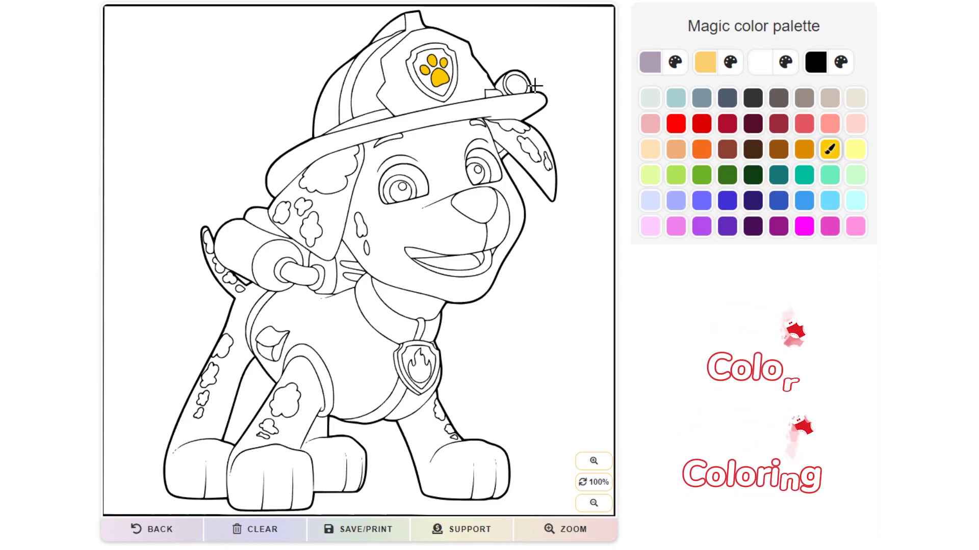
click(454, 57)
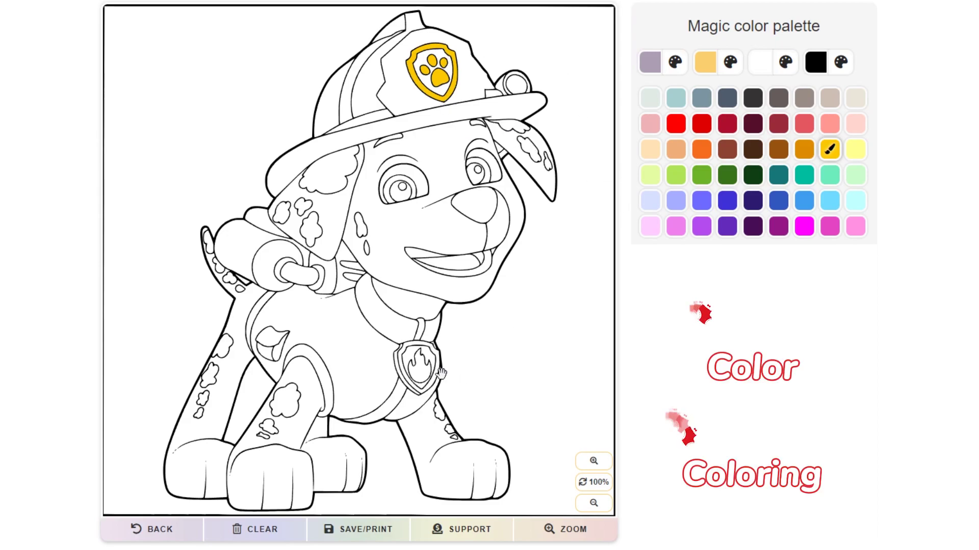
Fill the collar tag's flame and front border with golden yellow, and its side edge with dark orange.
click(423, 372)
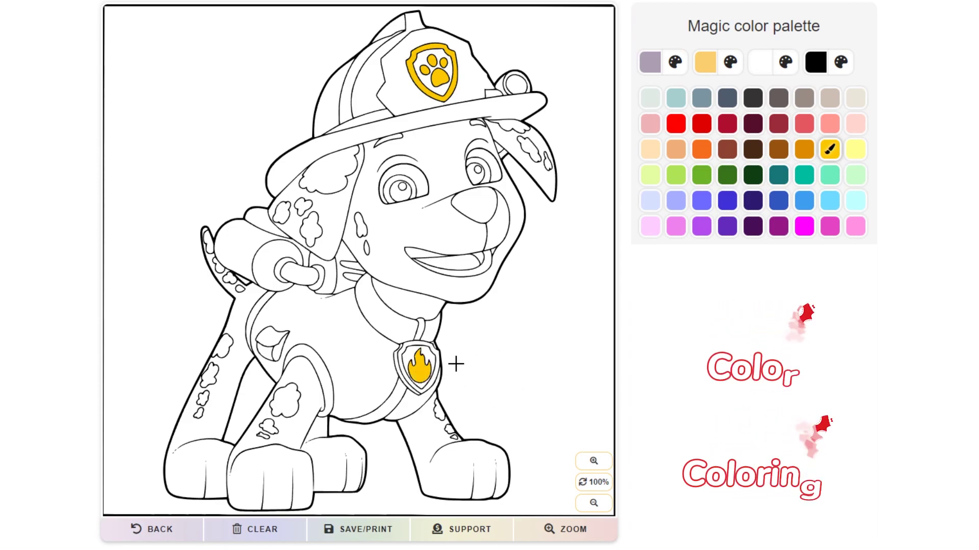
click(436, 353)
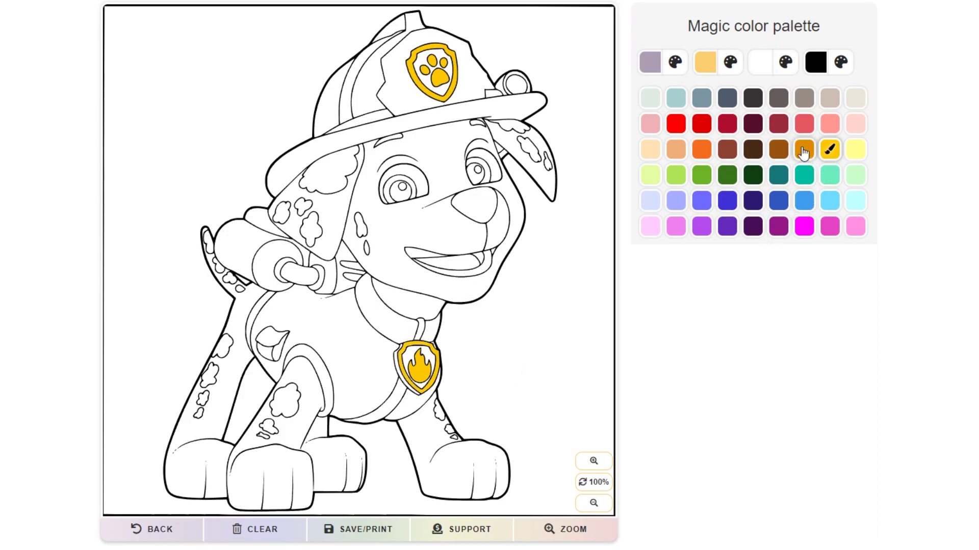
click(396, 366)
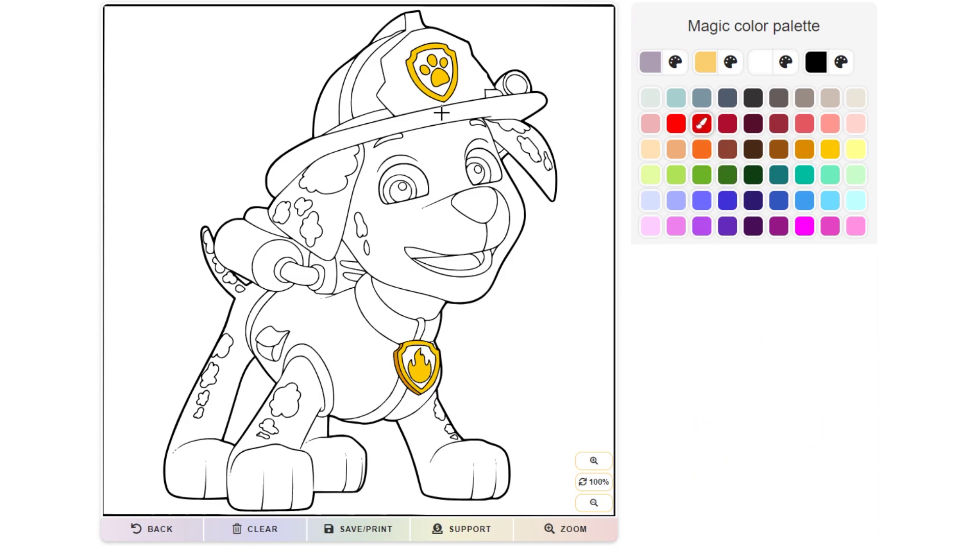
Fill the backgrounds of the helmet badge and collar tag with dark red, and the collar with golden yellow.
click(427, 79)
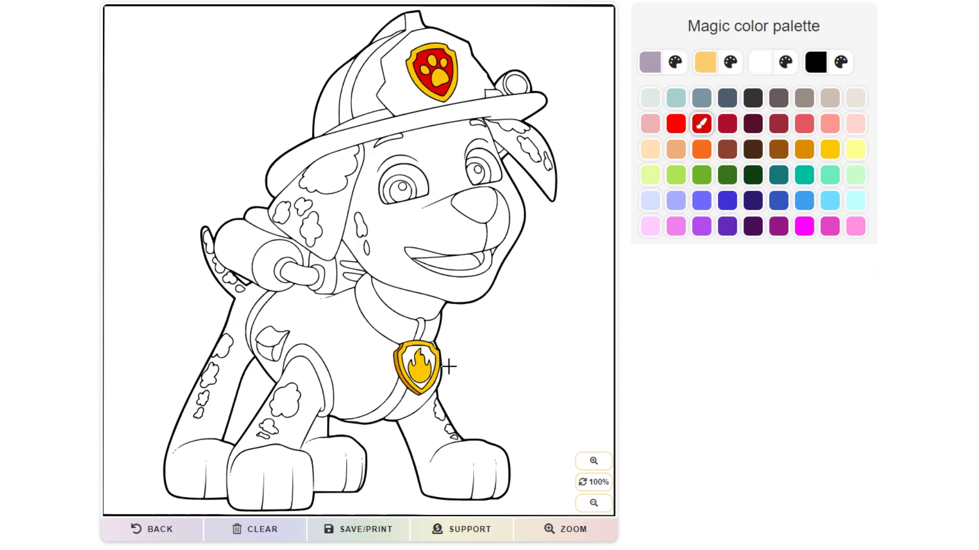
click(431, 366)
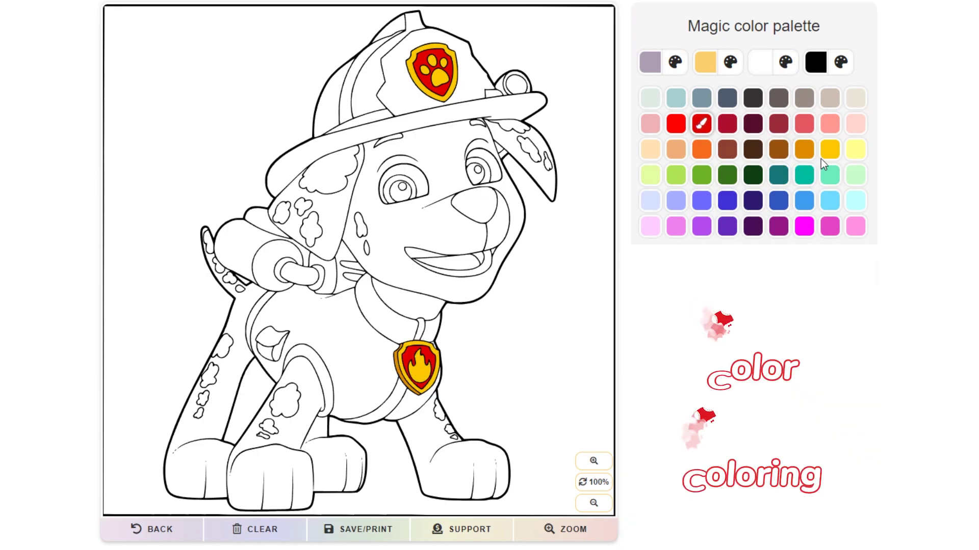
click(833, 153)
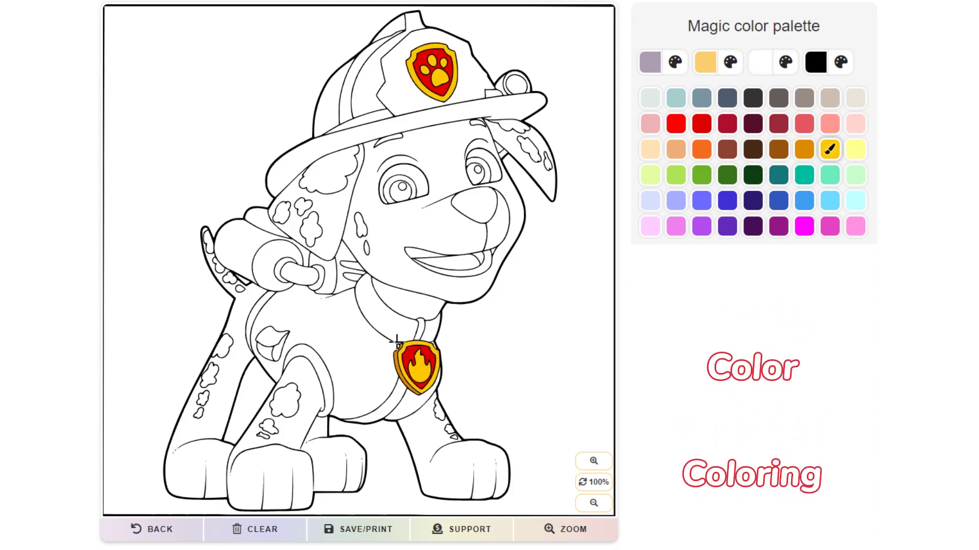
click(383, 320)
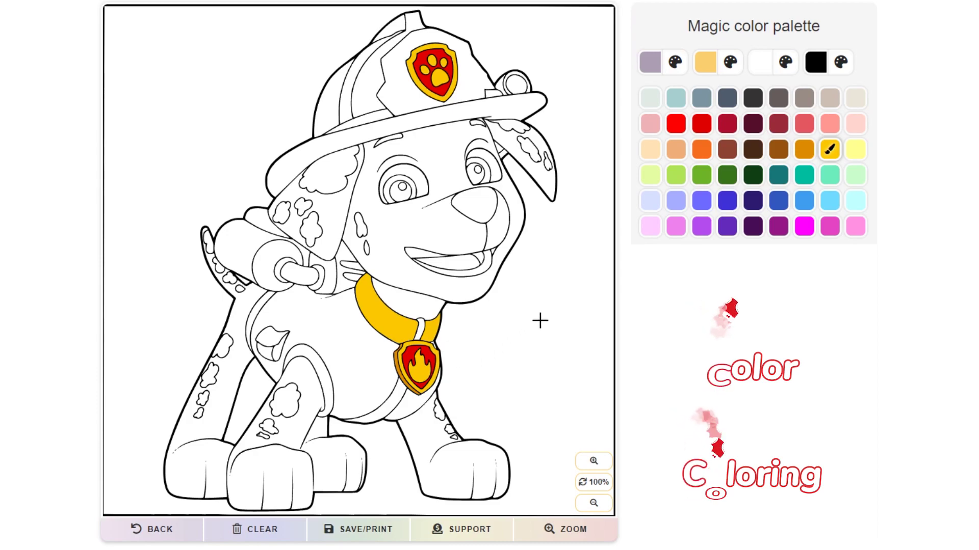
Color the helmet lamp with a pale teal lens, a blue-grey rim and a dark slate housing.
click(677, 99)
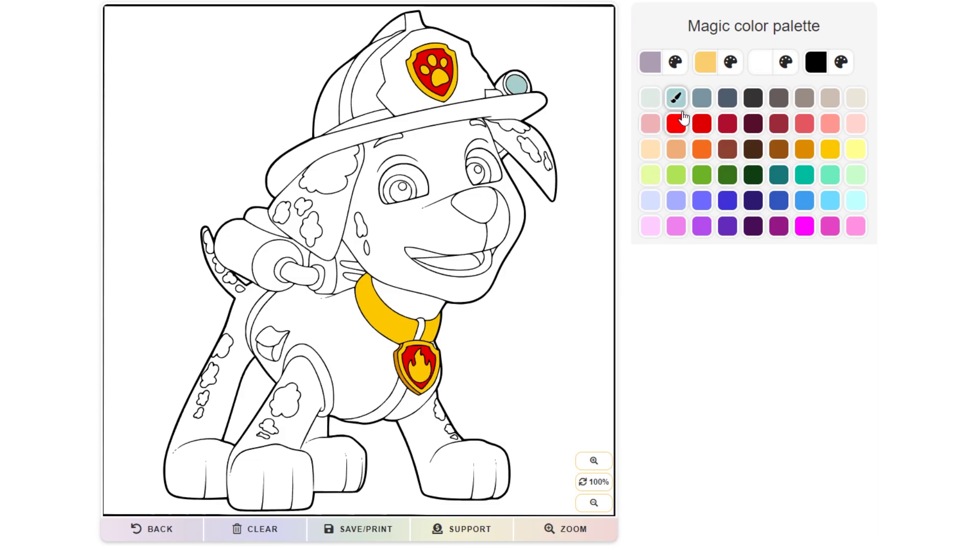
click(701, 98)
click(726, 102)
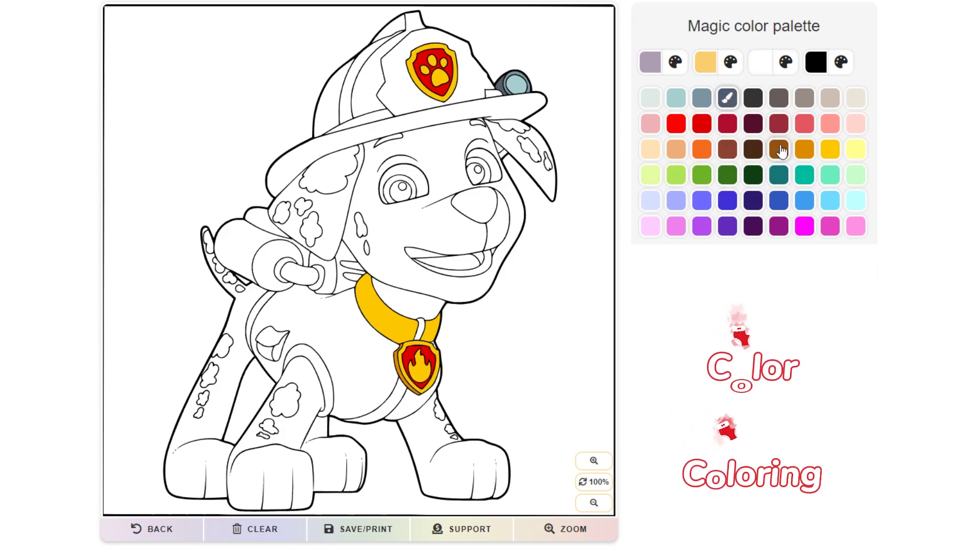
Fill the helmet's band golden yellow on both sides of the front plate.
click(701, 148)
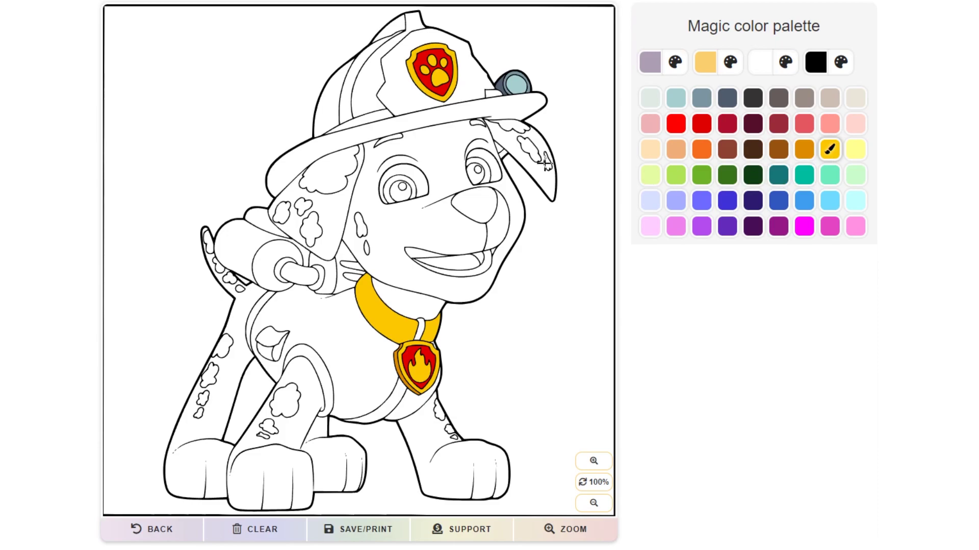
click(378, 116)
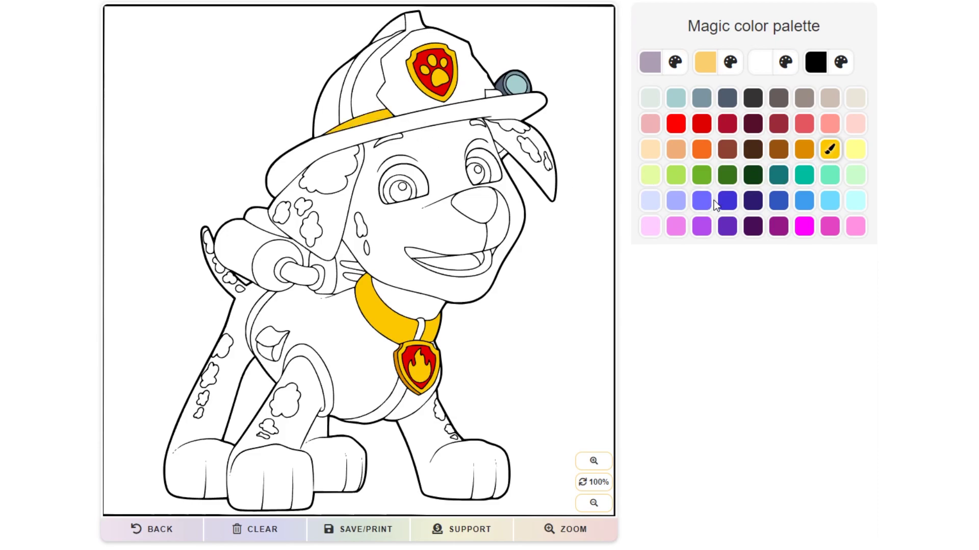
click(492, 93)
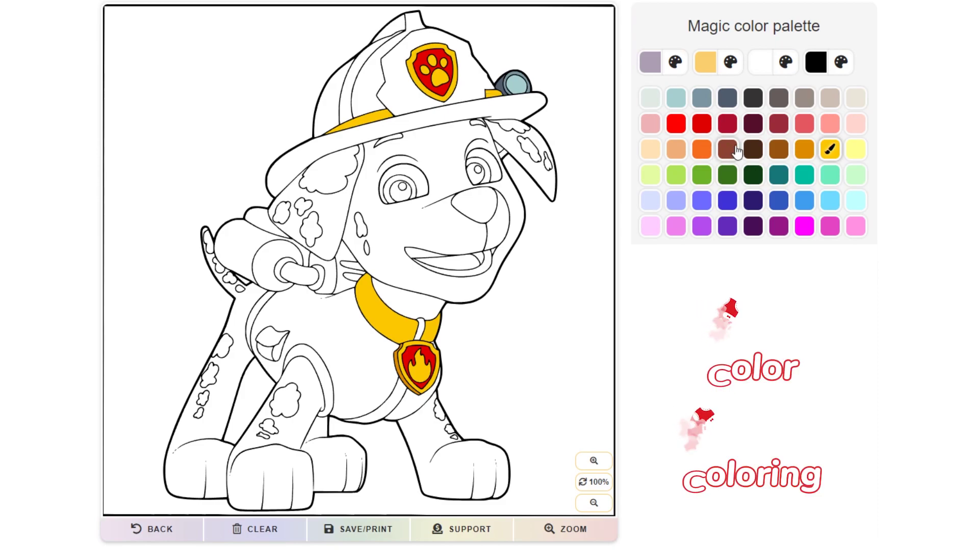
Fill the helmet's front plate, top crest and adjoining dome sections with dark red.
click(698, 128)
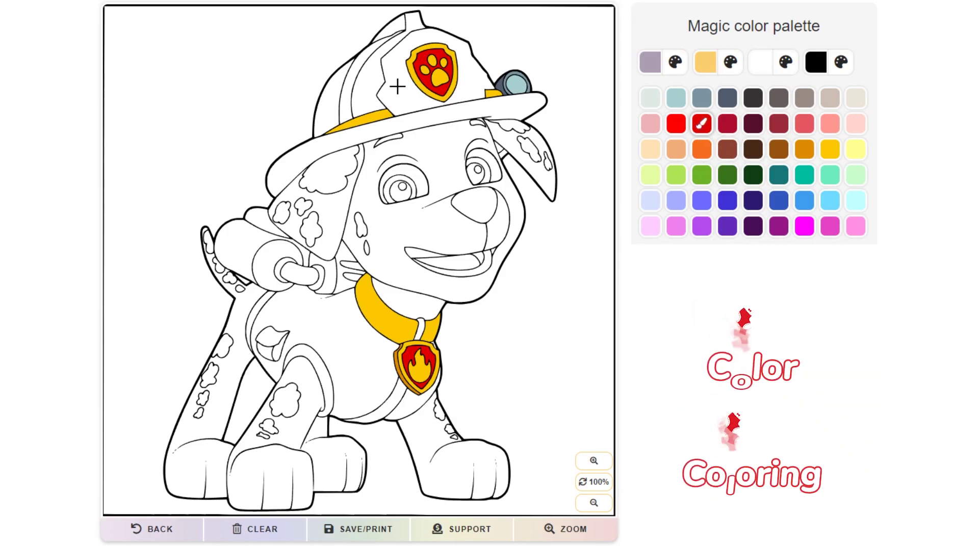
click(471, 99)
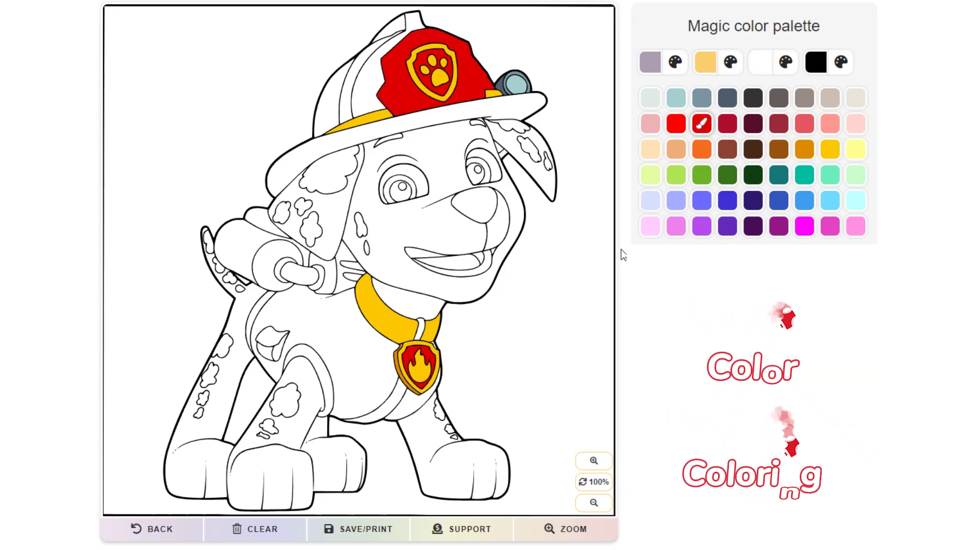
click(365, 95)
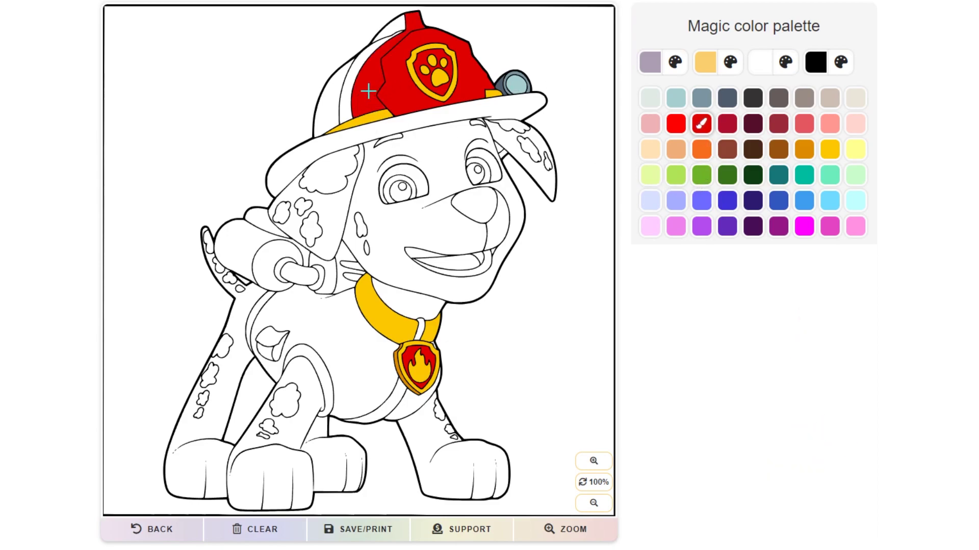
click(349, 87)
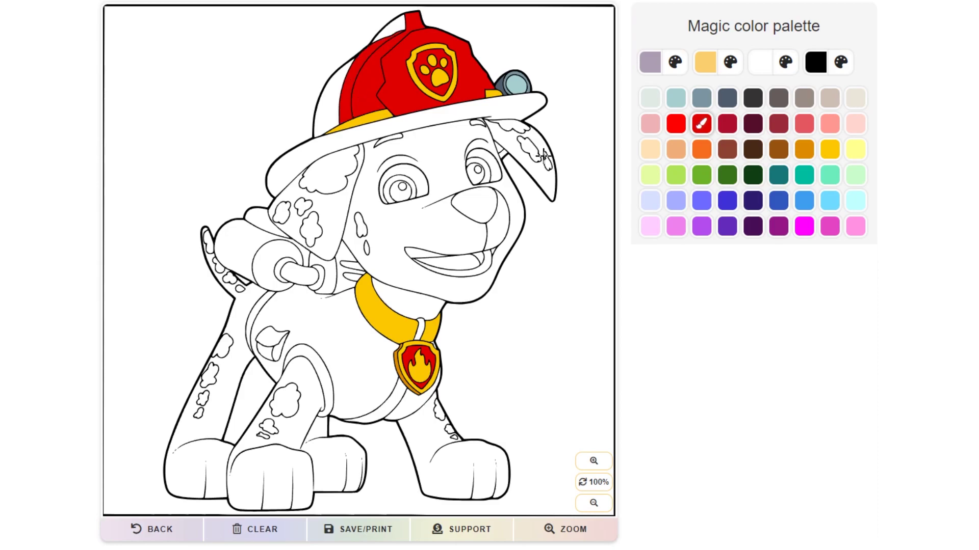
Fill the helmet's rear dome section and the small area behind the crest with crimson.
click(724, 126)
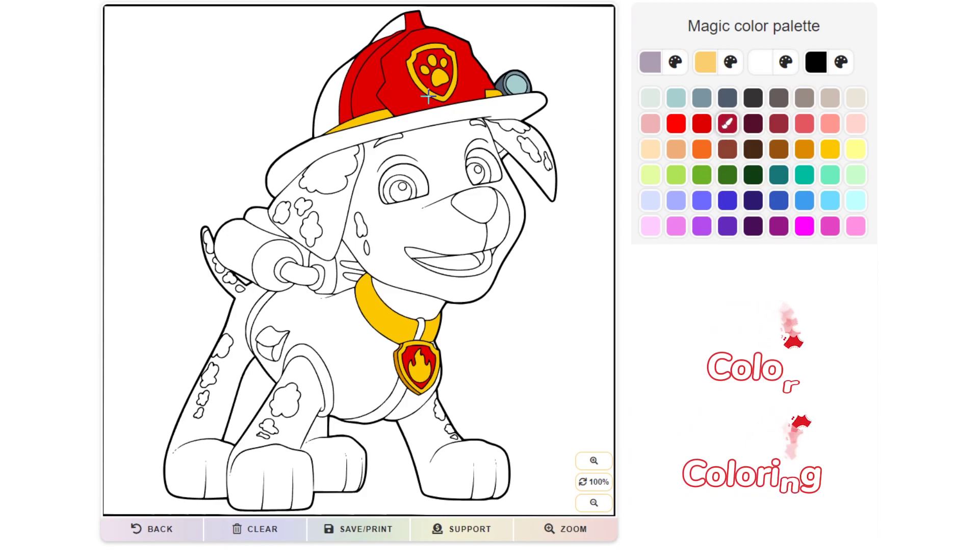
click(392, 28)
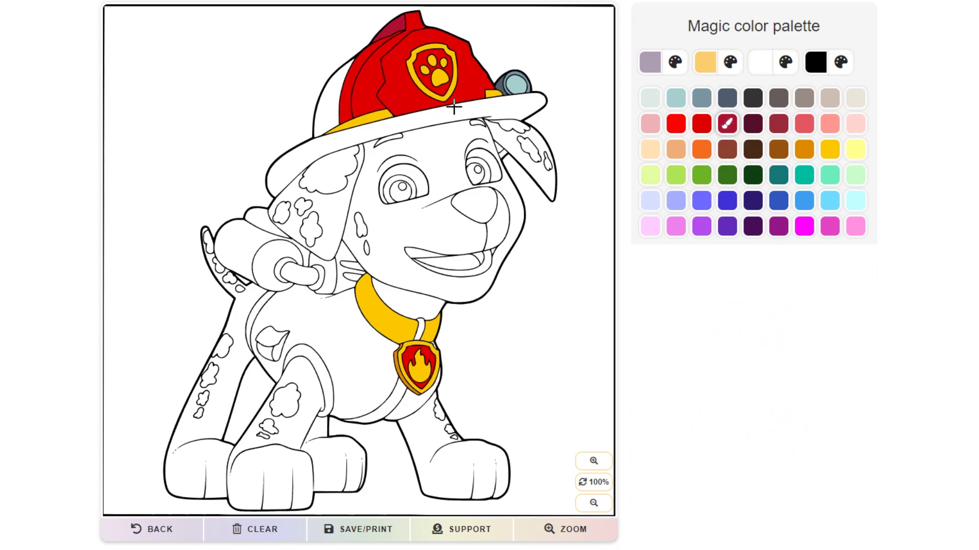
click(333, 97)
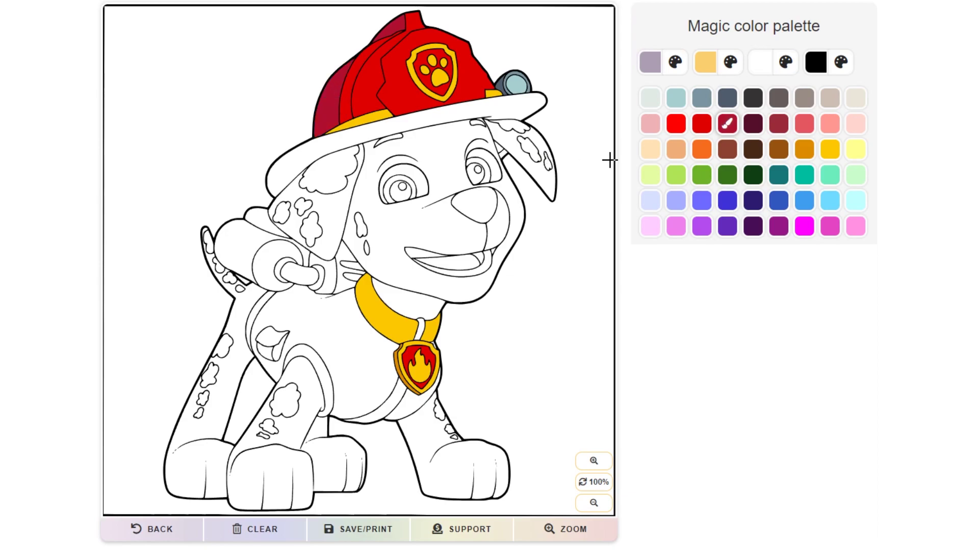
Try crimson on the helmet's brim, and recolor the brim dark red to match the front plate.
click(438, 116)
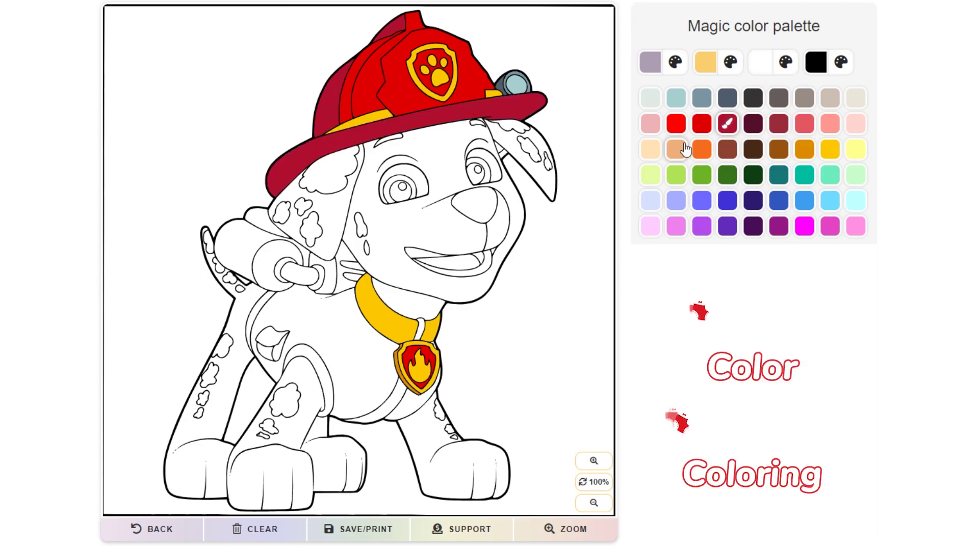
click(701, 123)
click(451, 115)
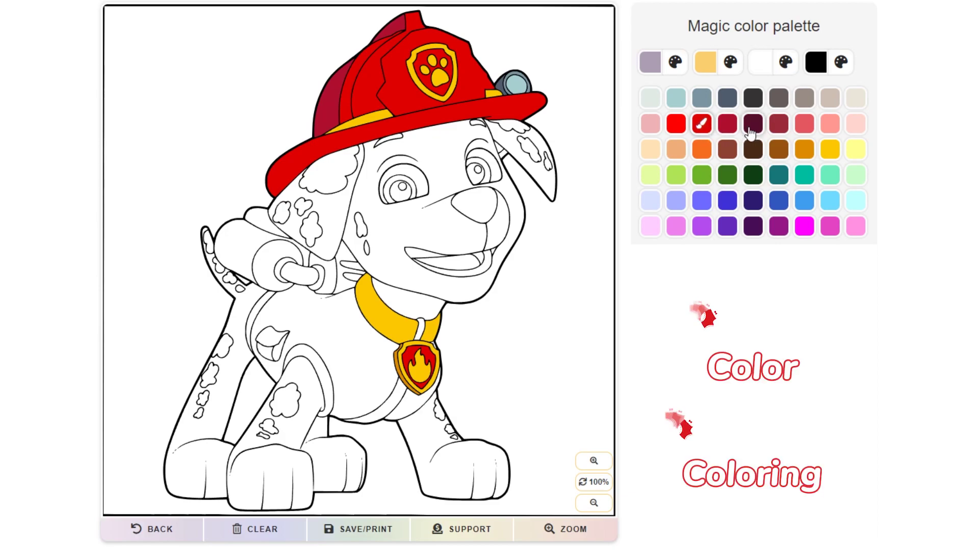
Fill the backpack's round end cap and front ring with dark red, and its cylinders and remaining body sections with crimson.
click(244, 240)
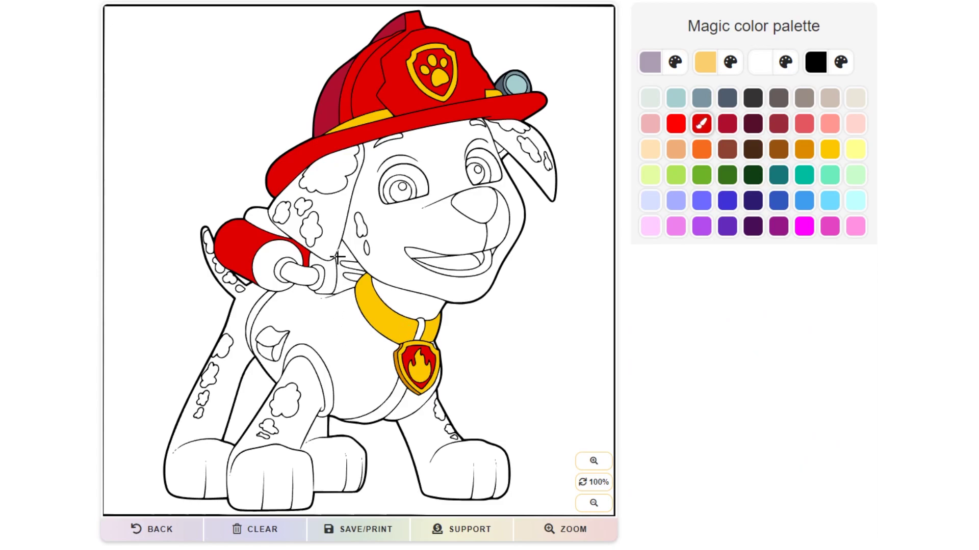
click(270, 264)
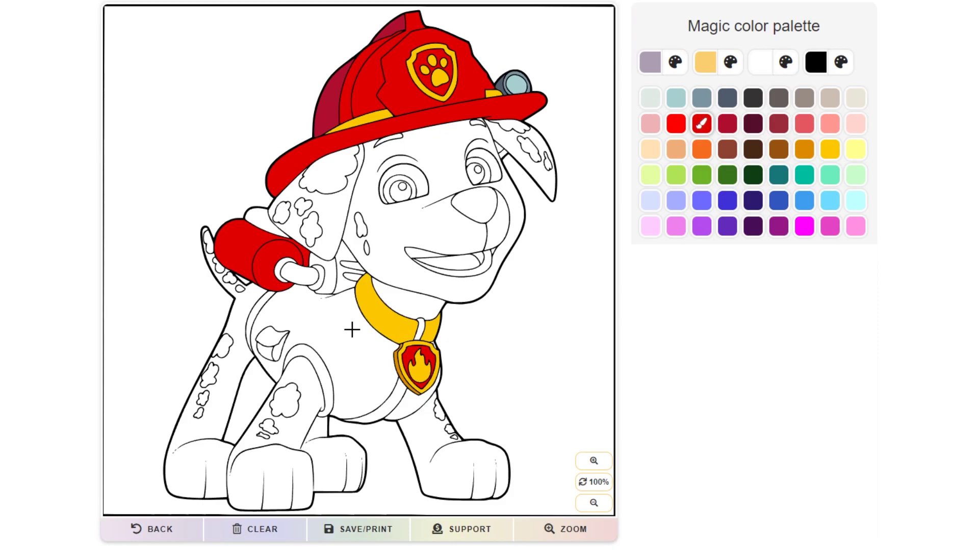
click(331, 276)
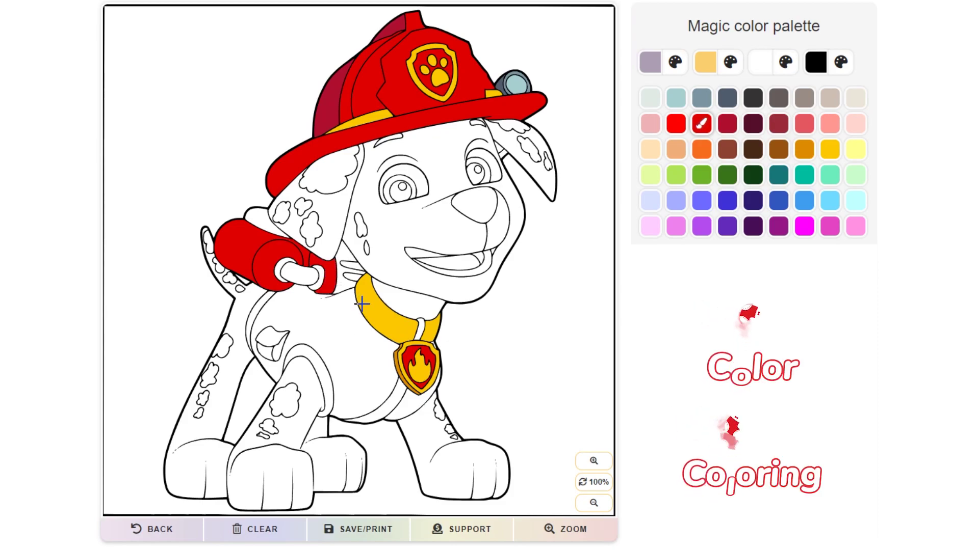
click(350, 268)
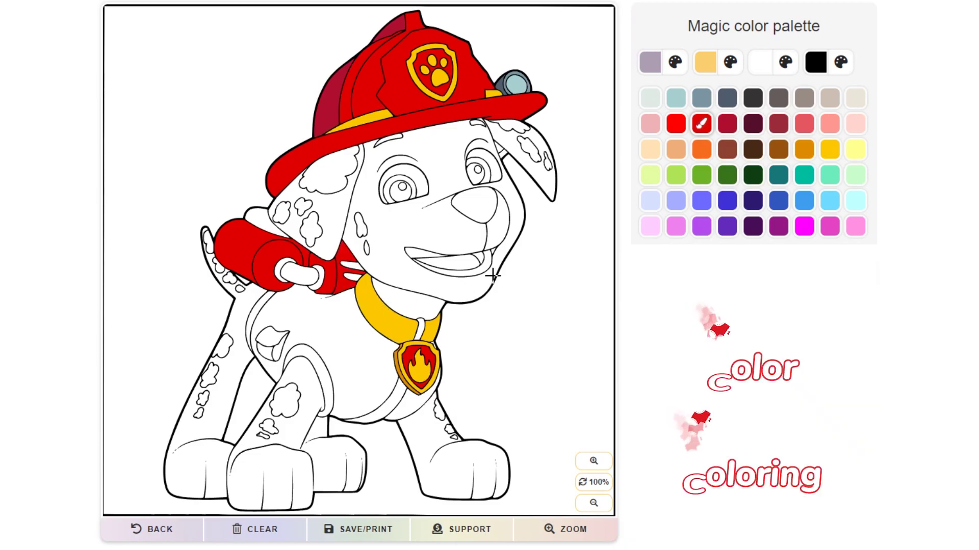
click(728, 123)
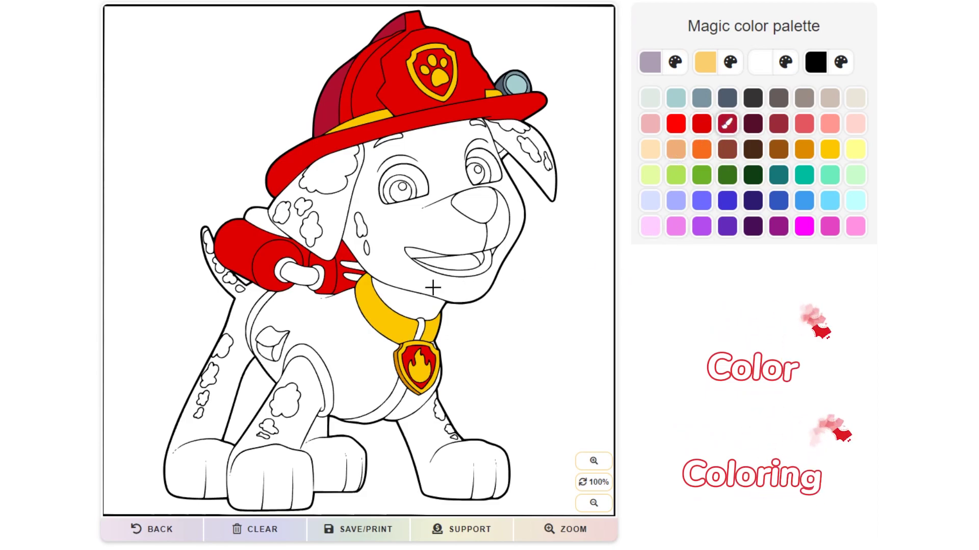
click(258, 222)
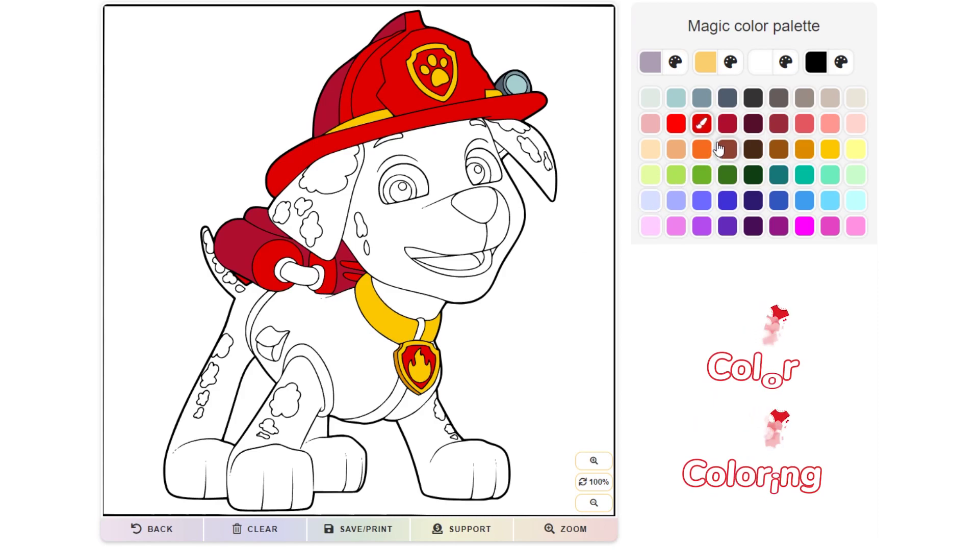
Fill the backpack's connecting hose with blue-grey, and the fittings at both its ends with dark slate.
click(703, 100)
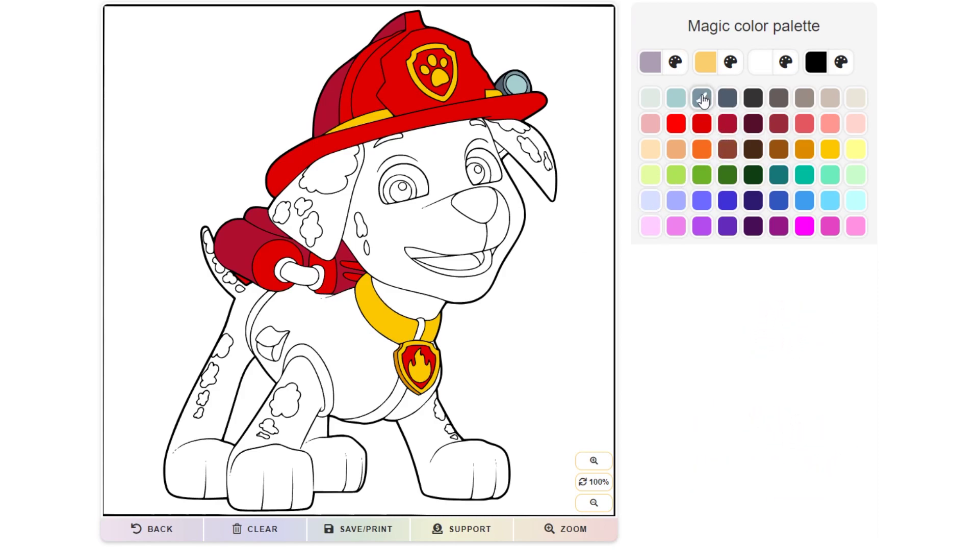
click(301, 276)
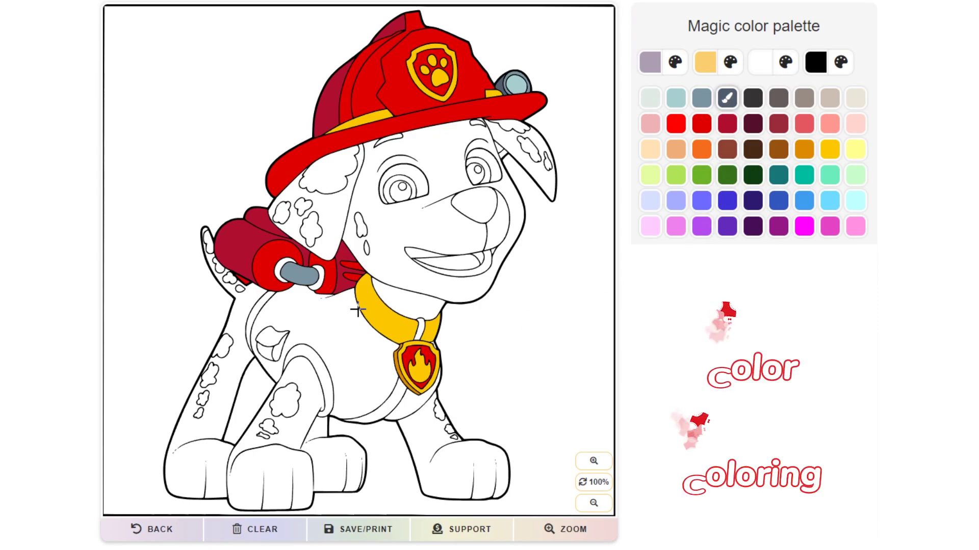
click(320, 274)
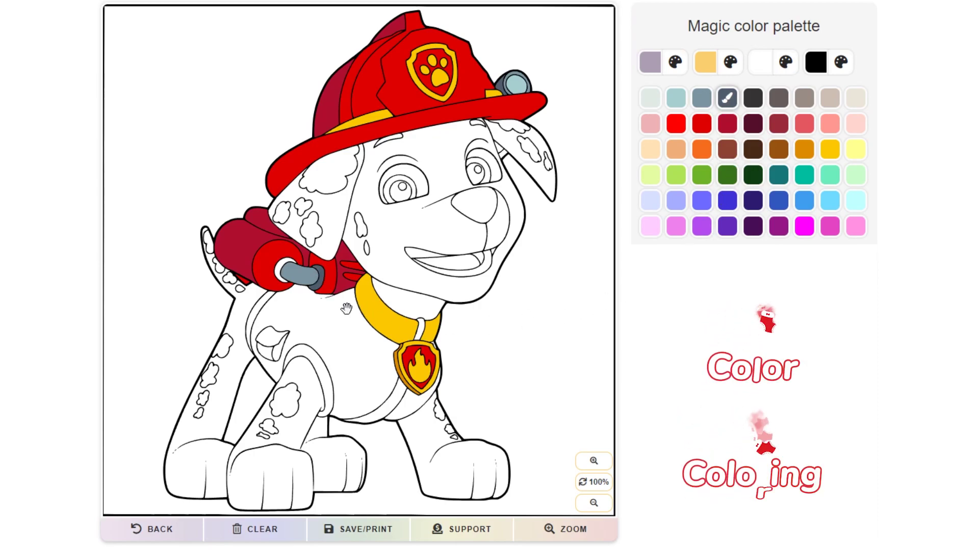
click(277, 278)
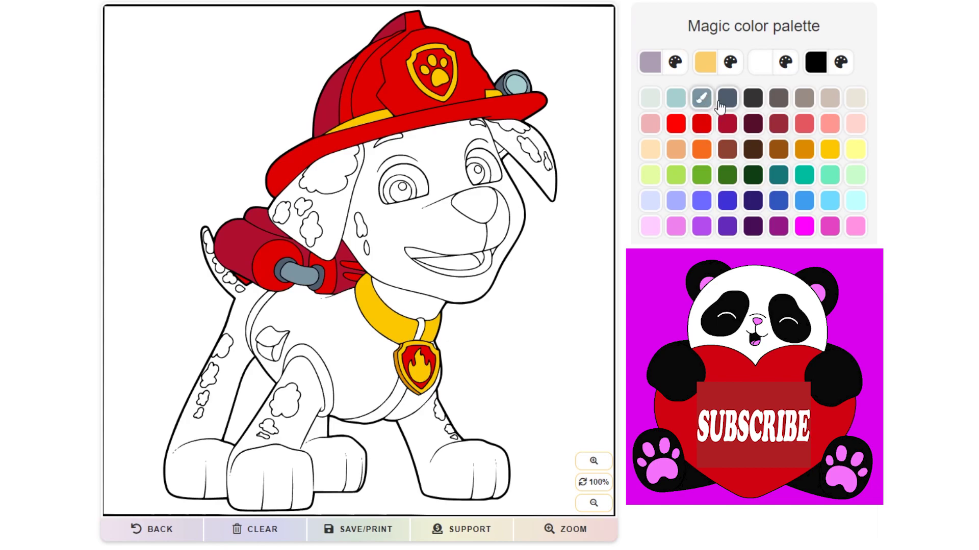
Fill the badge's hanging loop with blue-grey, and the vest's chest band and rear edge trim with dark slate.
click(421, 326)
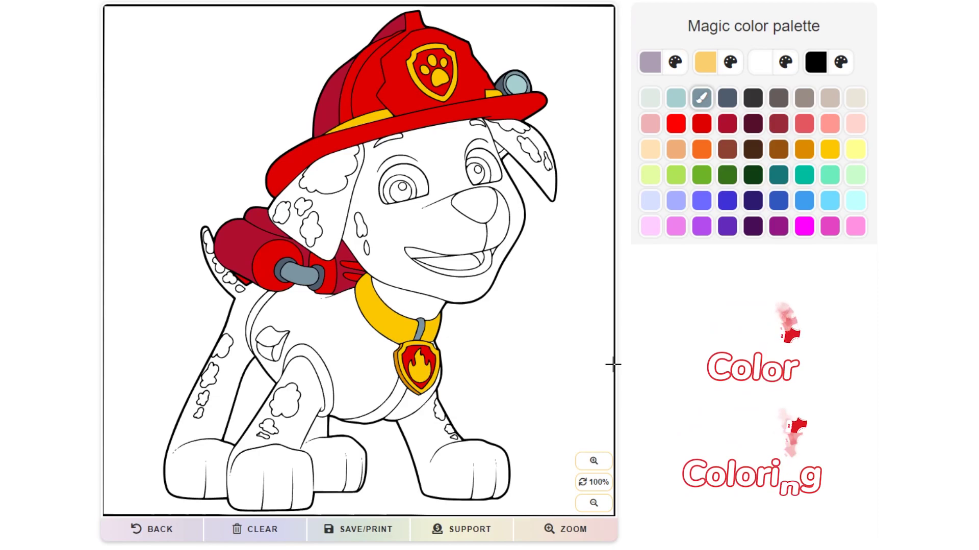
click(727, 102)
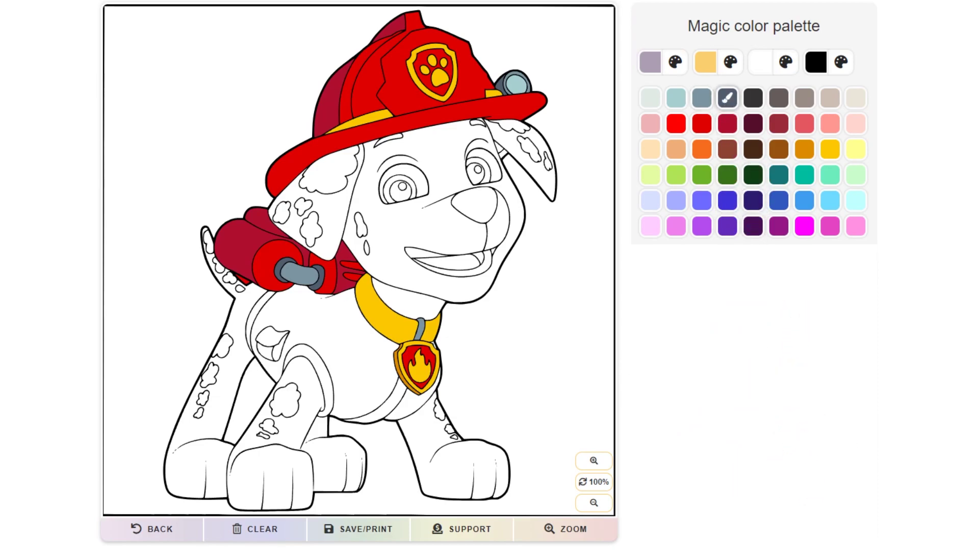
click(390, 406)
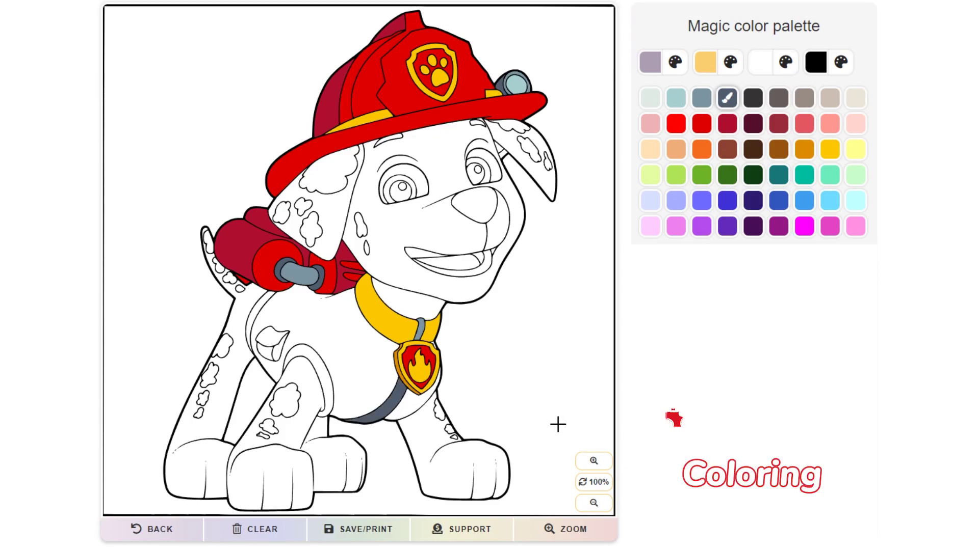
click(252, 316)
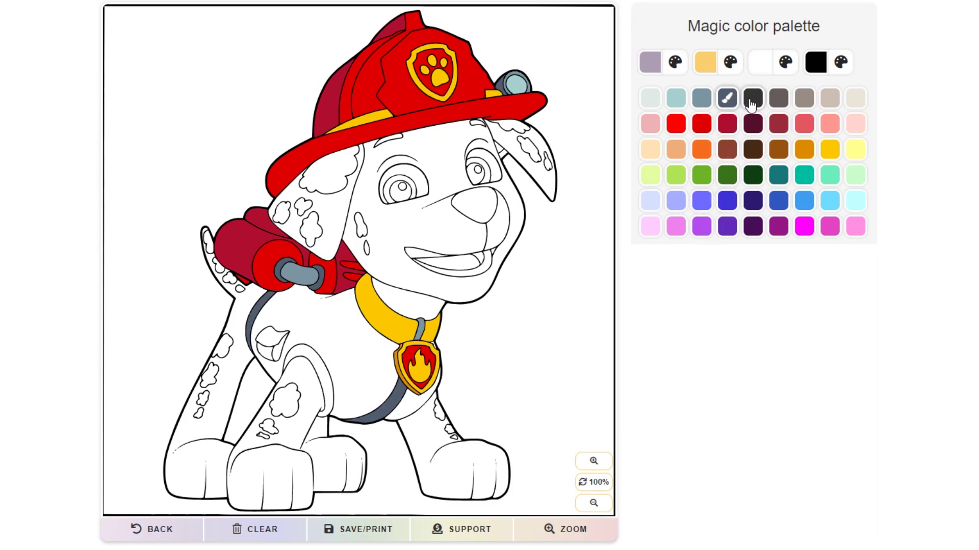
Fill the vest's leg-opening trim and the lower part of its side emblem with crimson, and both irises with blue-grey.
click(727, 127)
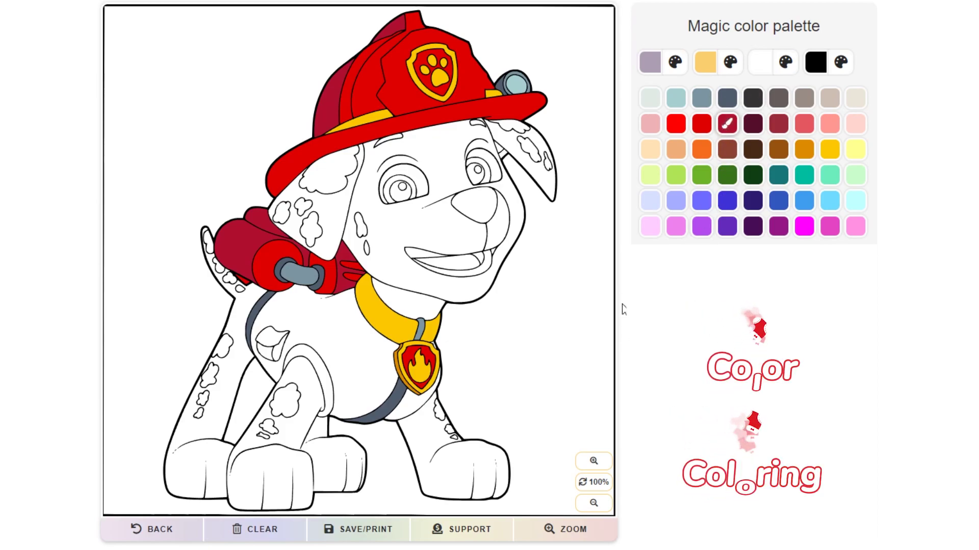
click(325, 380)
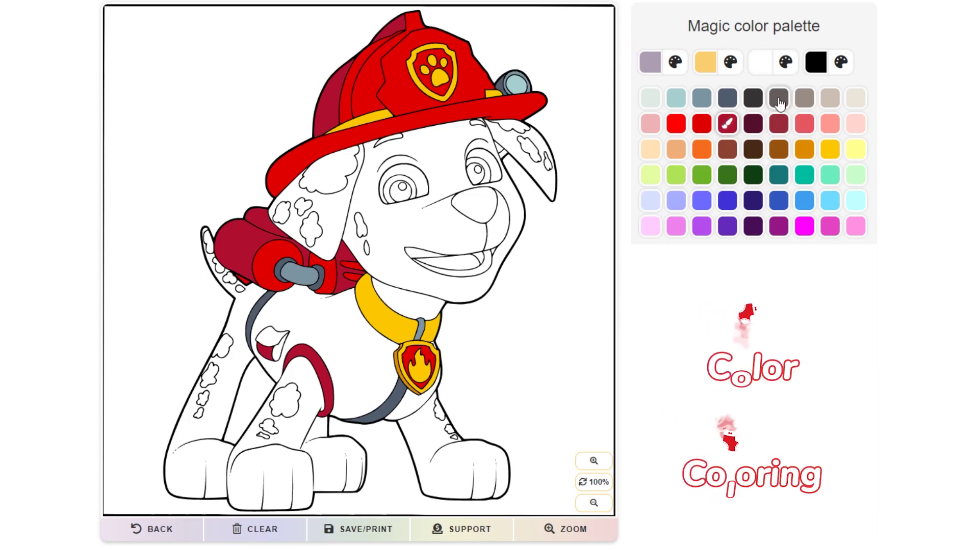
click(727, 98)
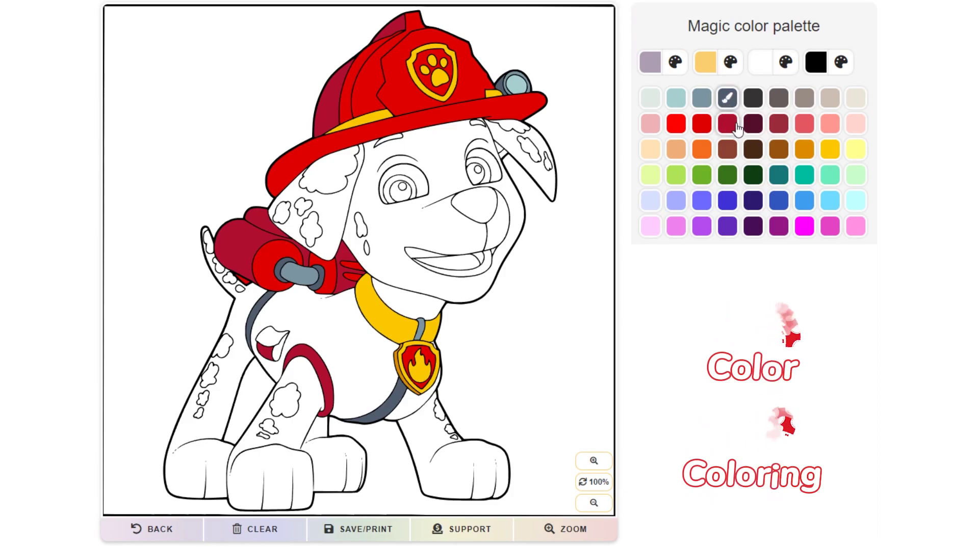
click(706, 101)
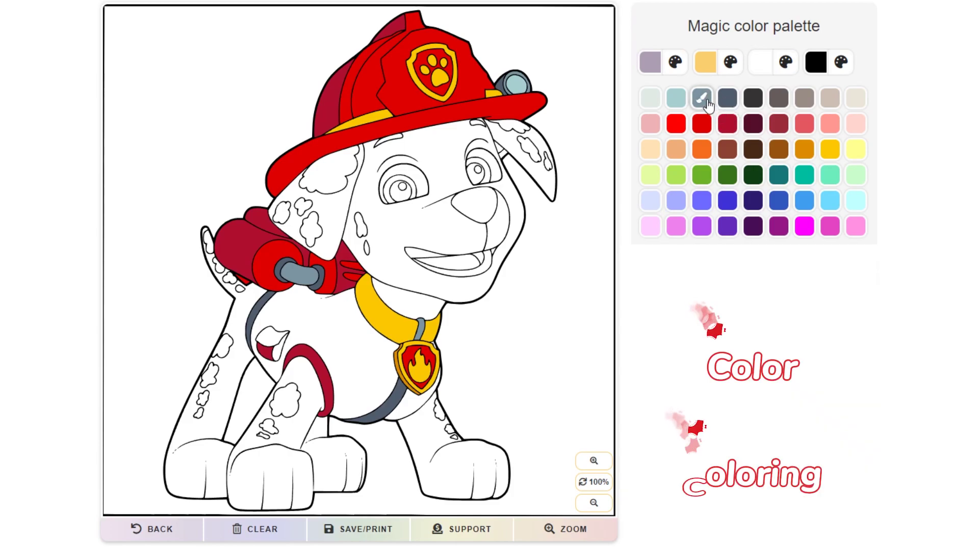
click(413, 185)
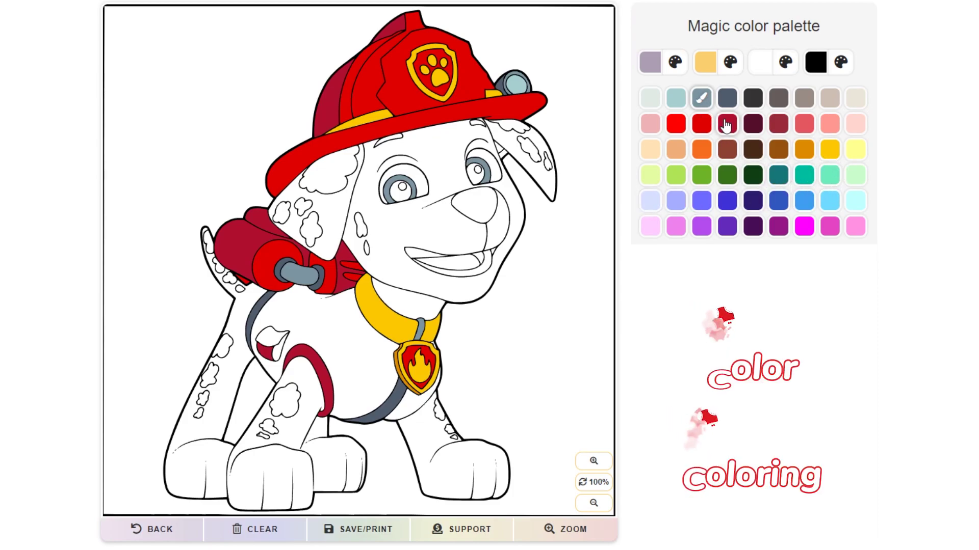
Fill the vest's body and front section, the rest of its side emblem and the small gap beside the badge with dark red.
click(703, 128)
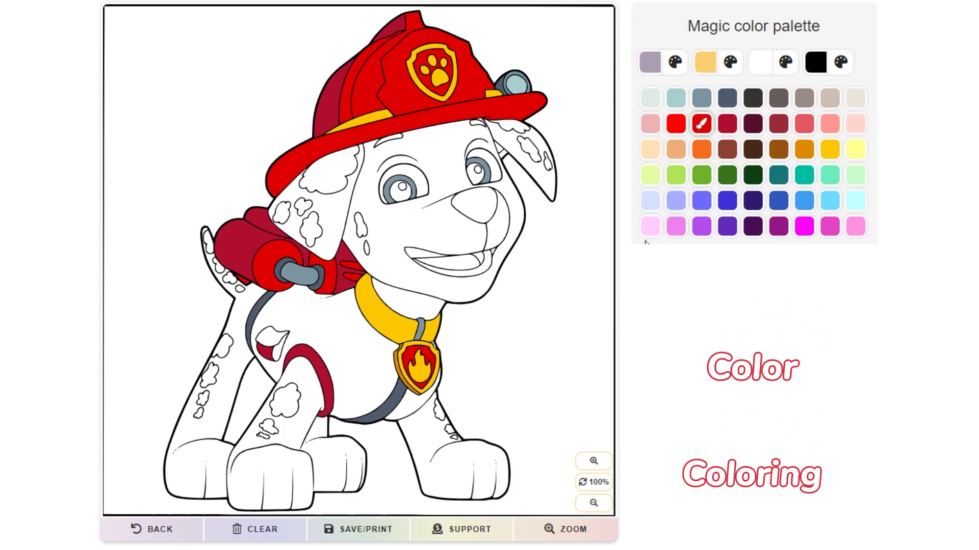
click(353, 383)
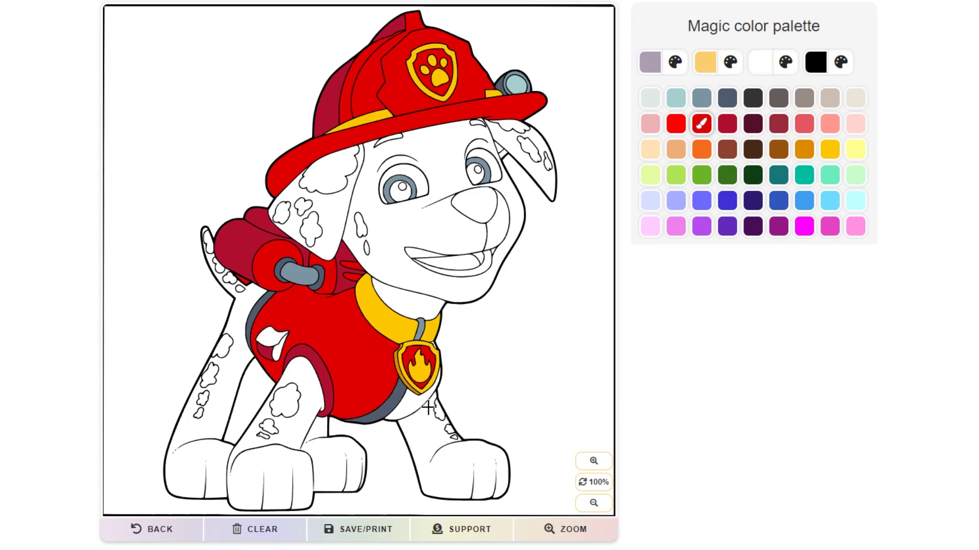
click(408, 405)
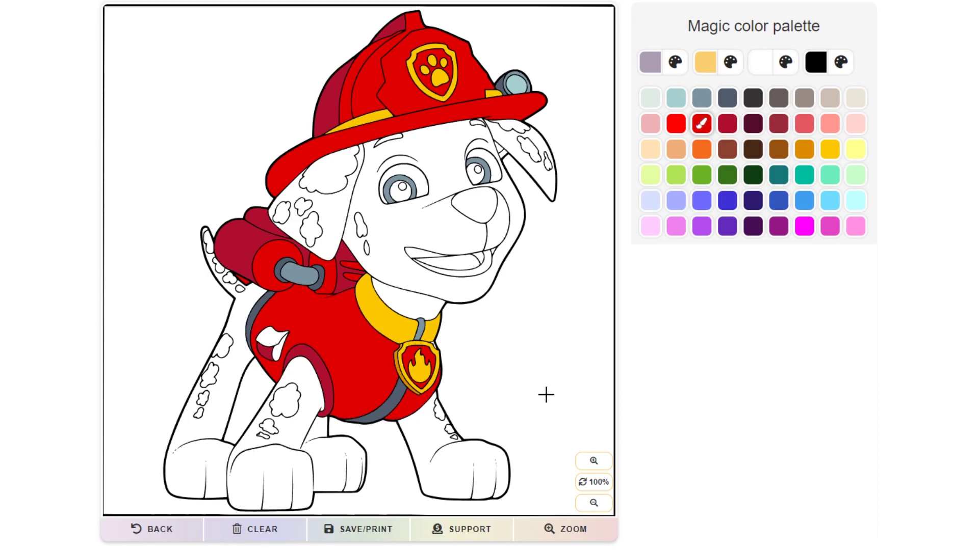
click(278, 342)
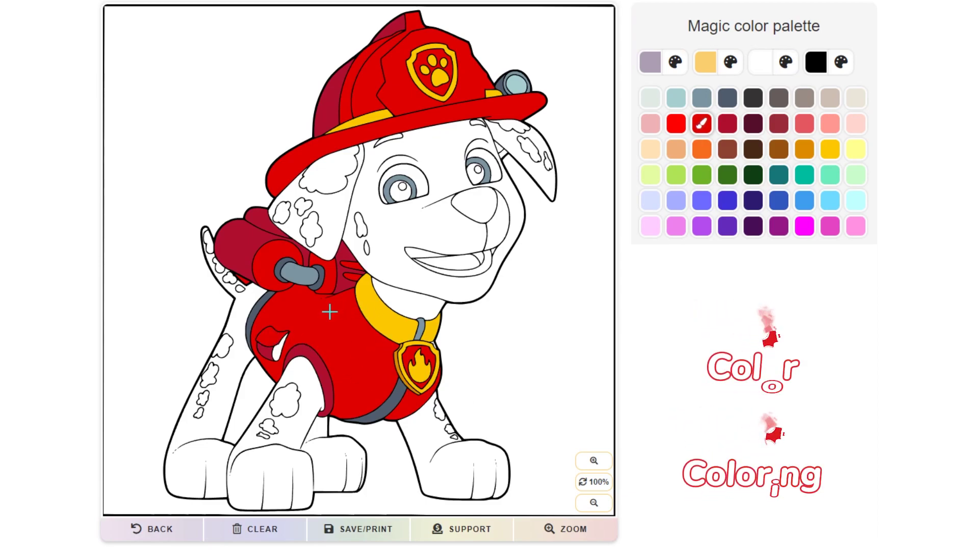
click(275, 350)
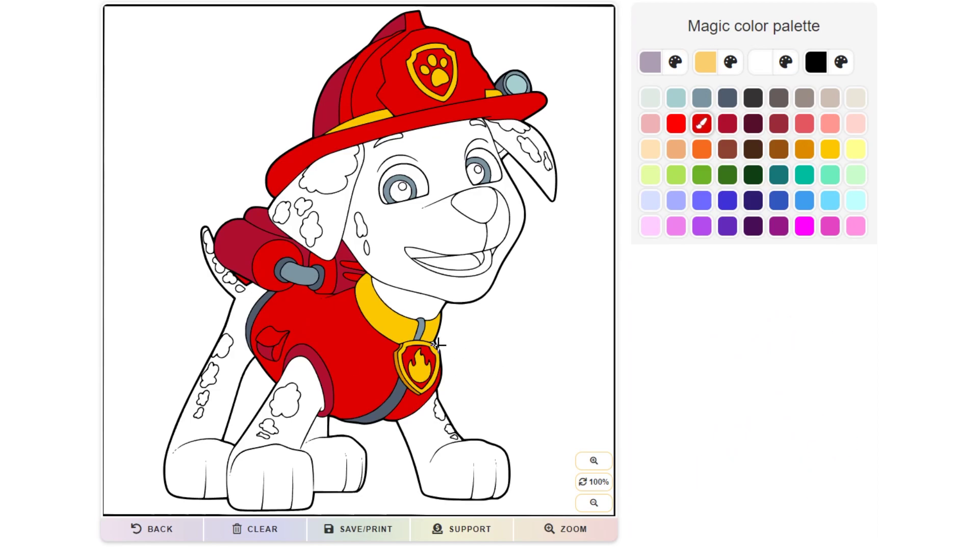
scroll(439, 345, up, 5)
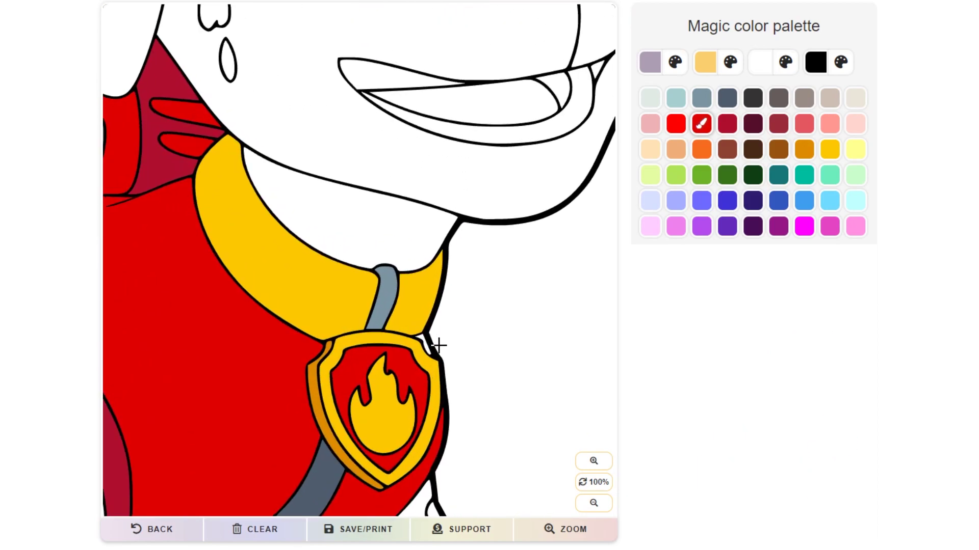
scroll(439, 346, up, 2)
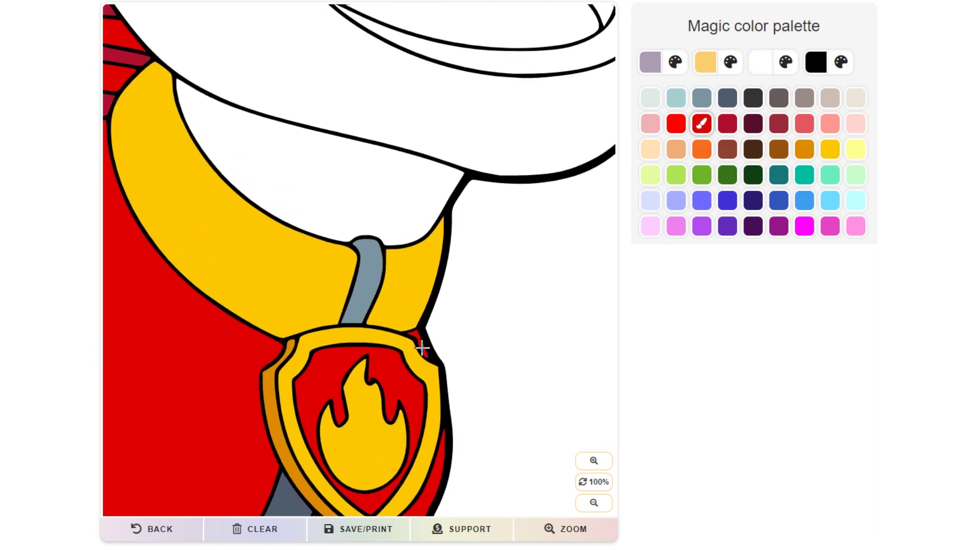
scroll(513, 408, down, 6)
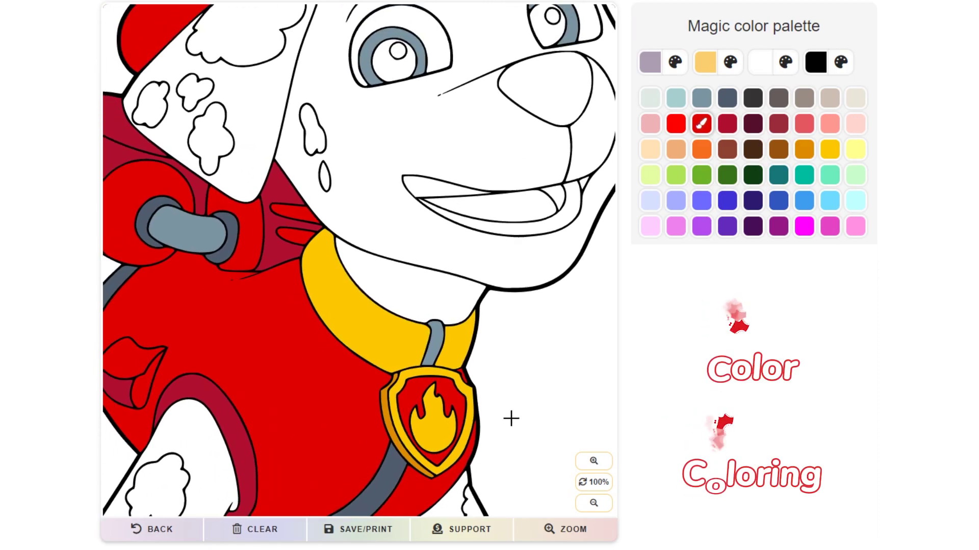
scroll(549, 456, down, 4)
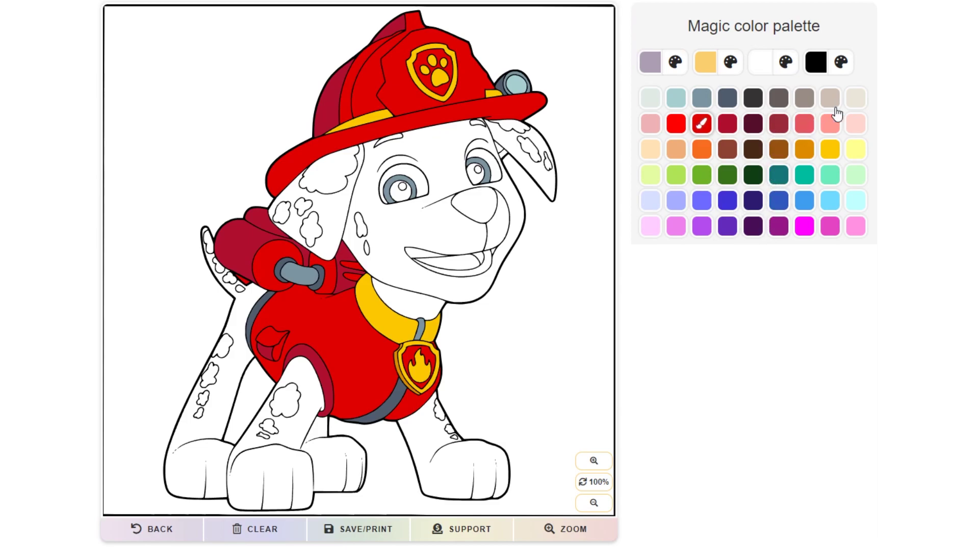
Color the face details: the muzzle's far side light beige, the eyebrows and upper mouth interior black, and the tongue pink.
click(498, 229)
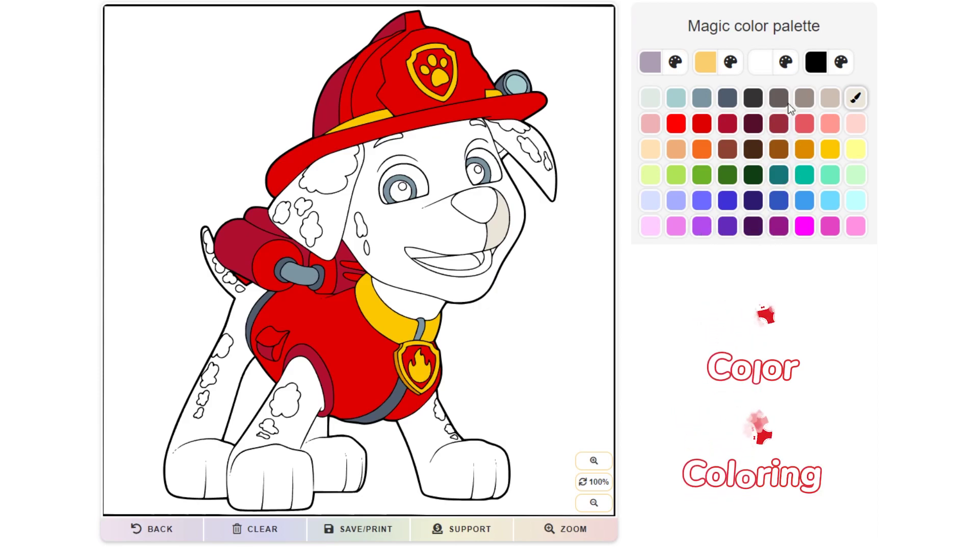
click(816, 66)
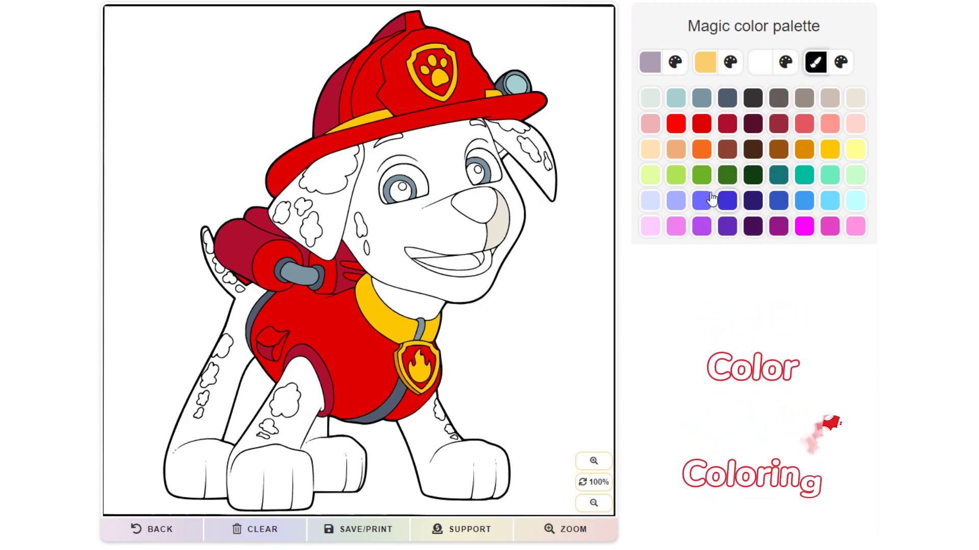
click(400, 137)
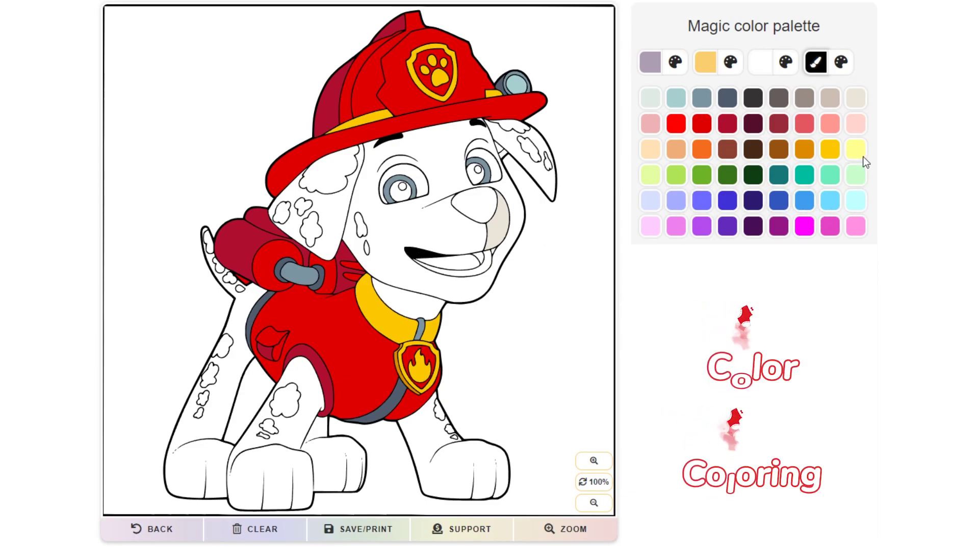
click(856, 227)
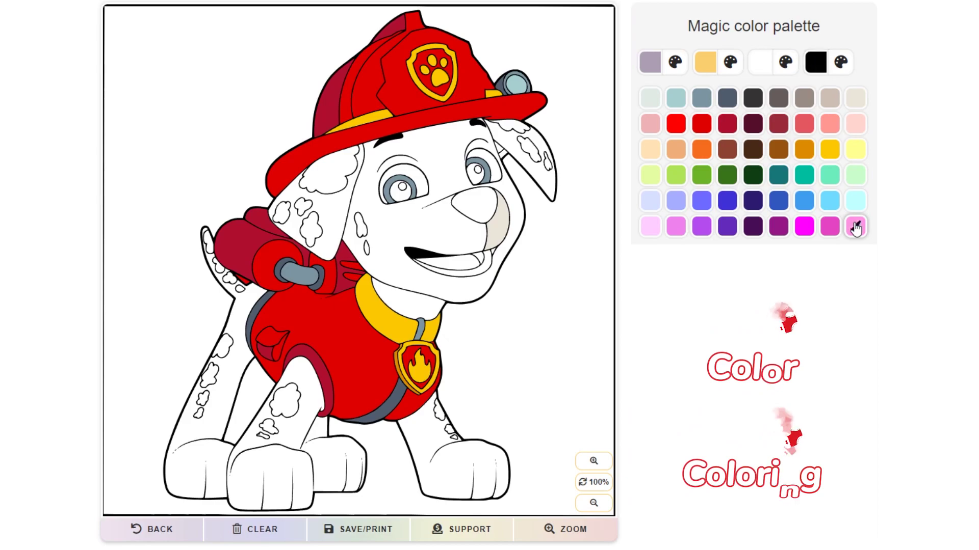
click(454, 260)
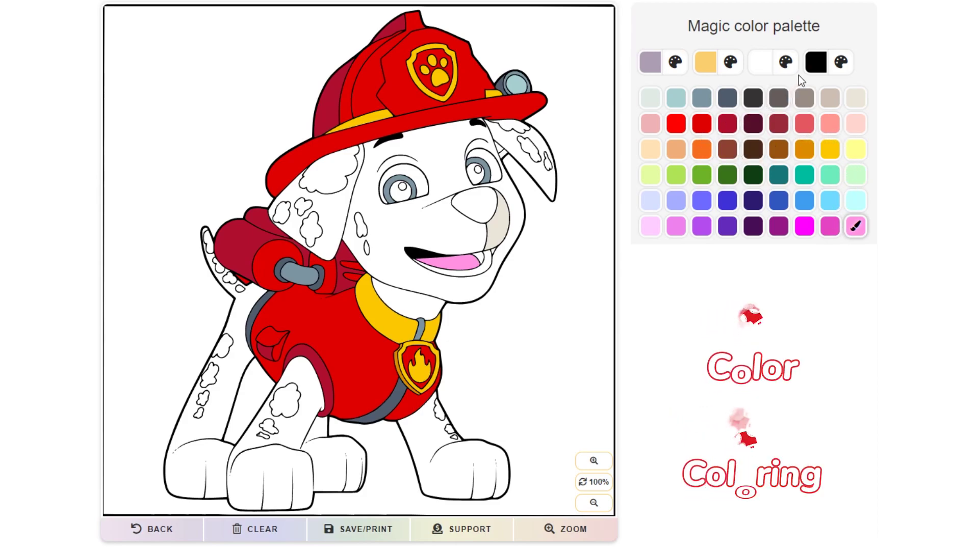
Fill all the spots on the tail, hind leg and both front legs with black.
click(816, 61)
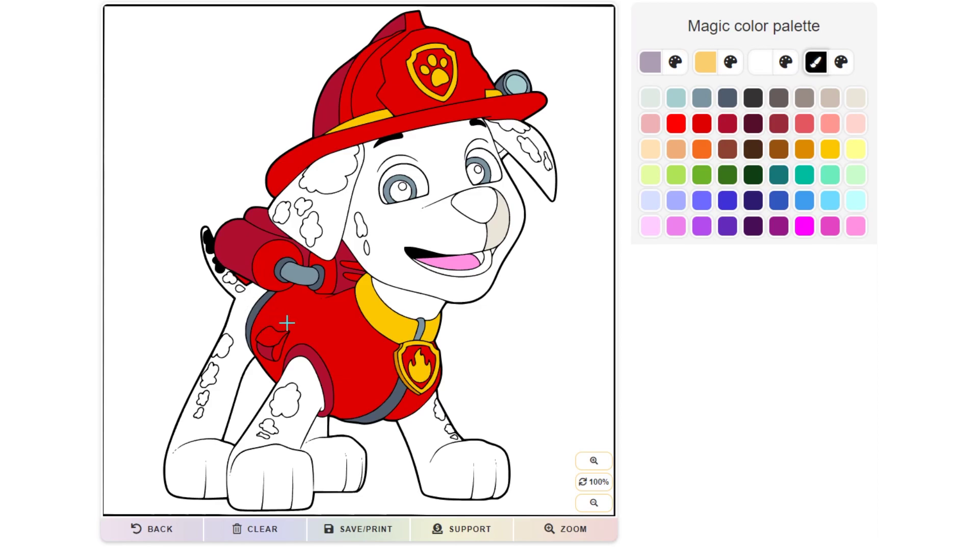
click(230, 279)
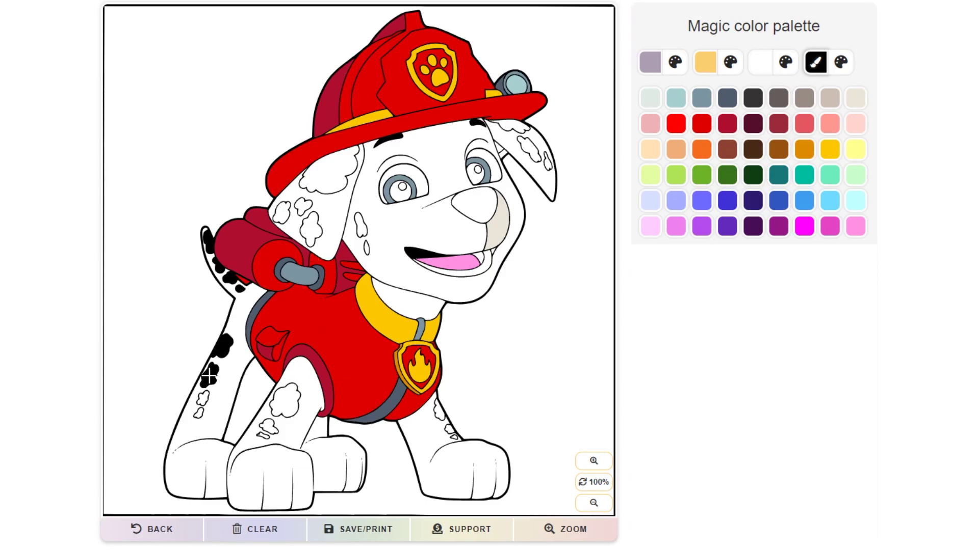
click(197, 416)
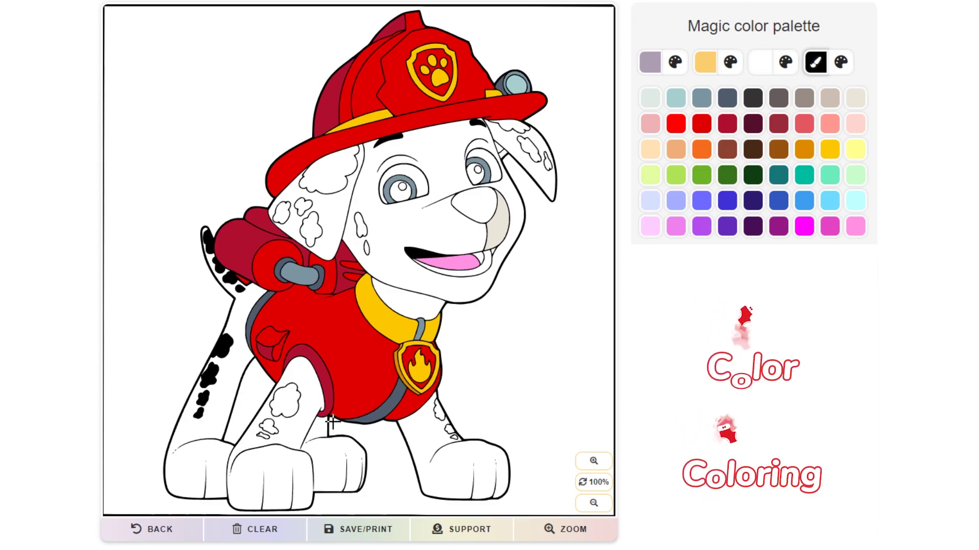
click(283, 398)
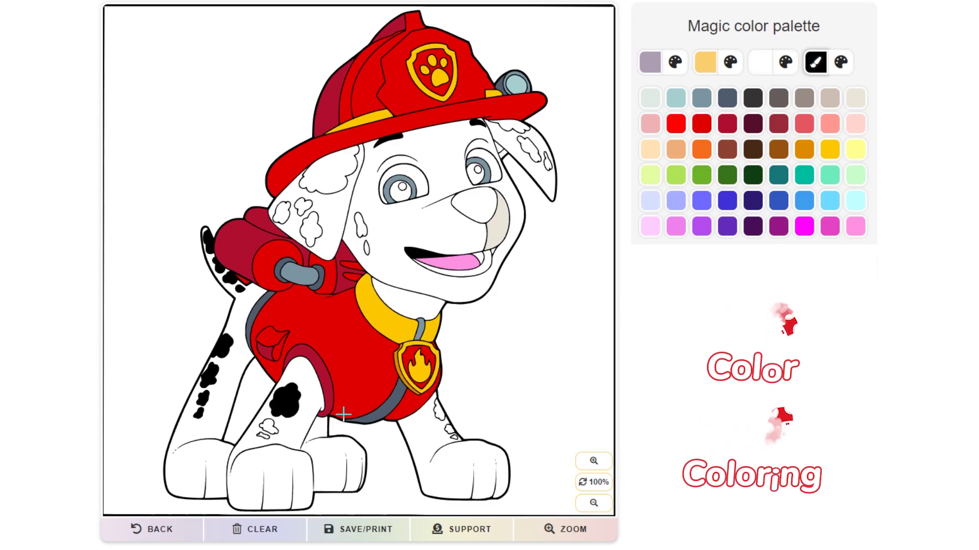
click(280, 428)
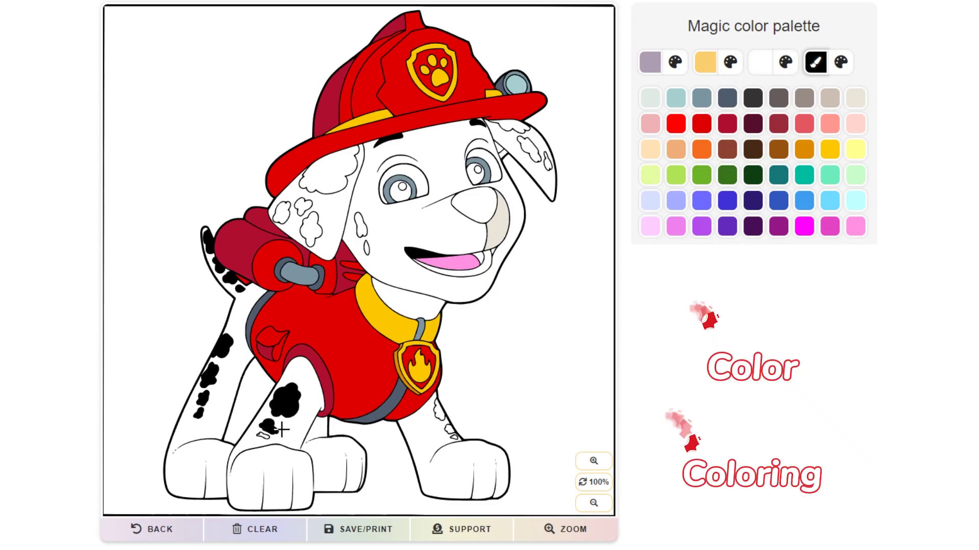
click(264, 434)
click(439, 412)
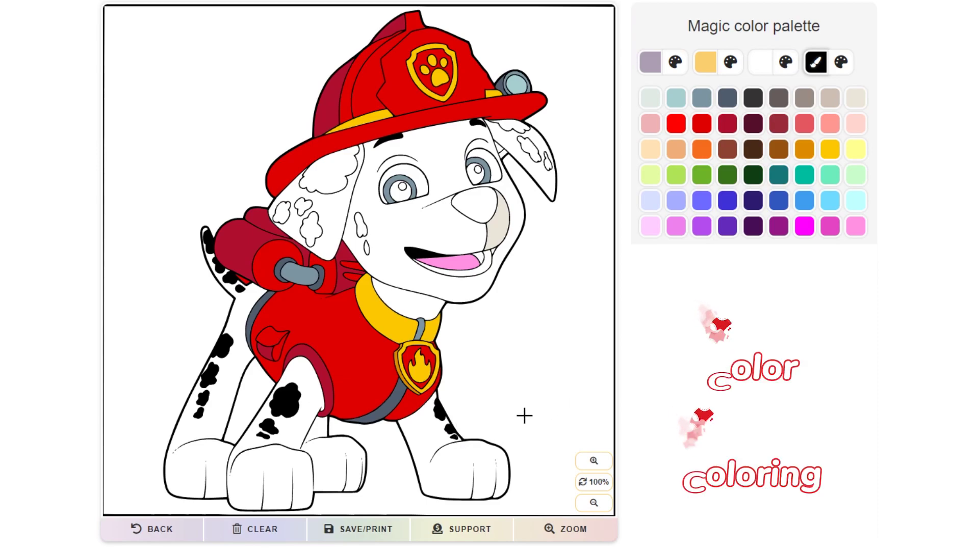
Fill the spots on both ears and the cheek, the mouth's far corner and both pupils with black.
click(327, 171)
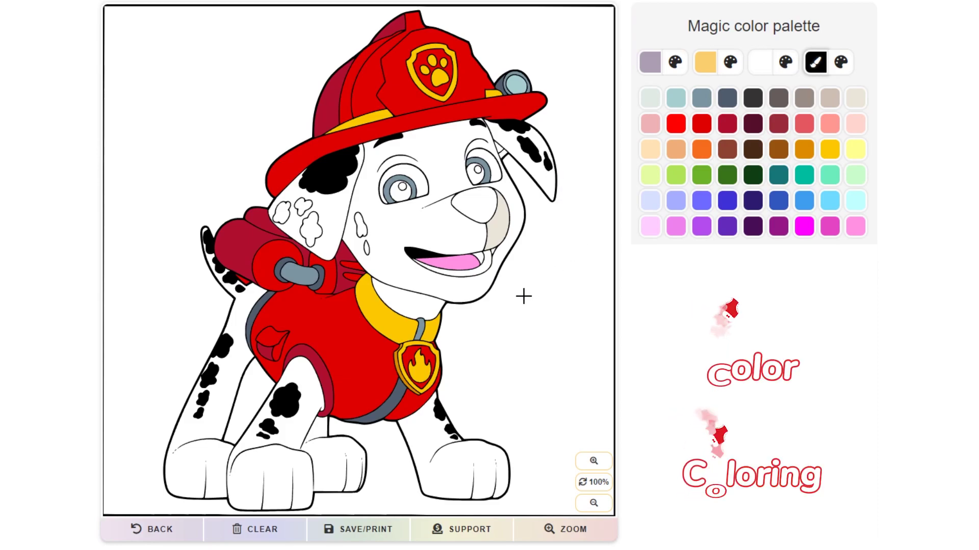
click(282, 217)
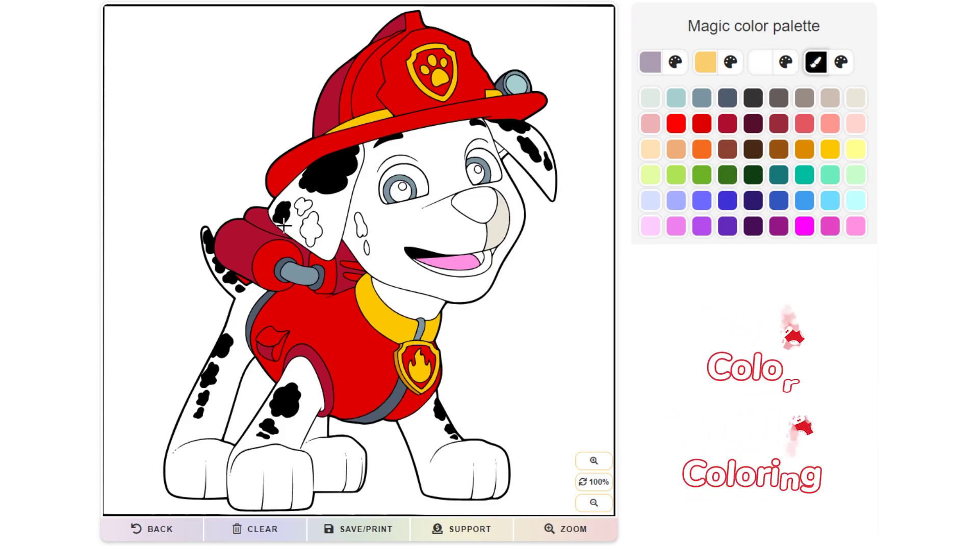
click(303, 207)
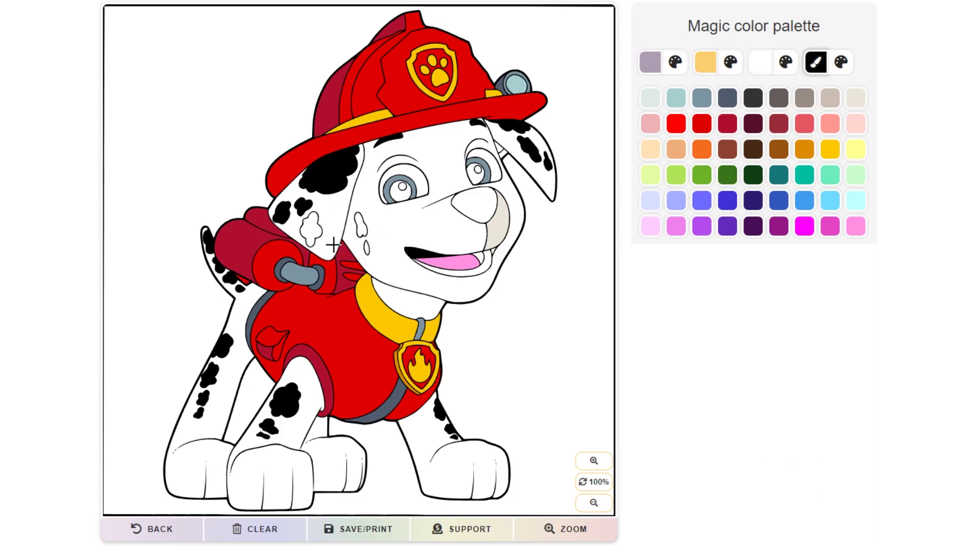
click(308, 233)
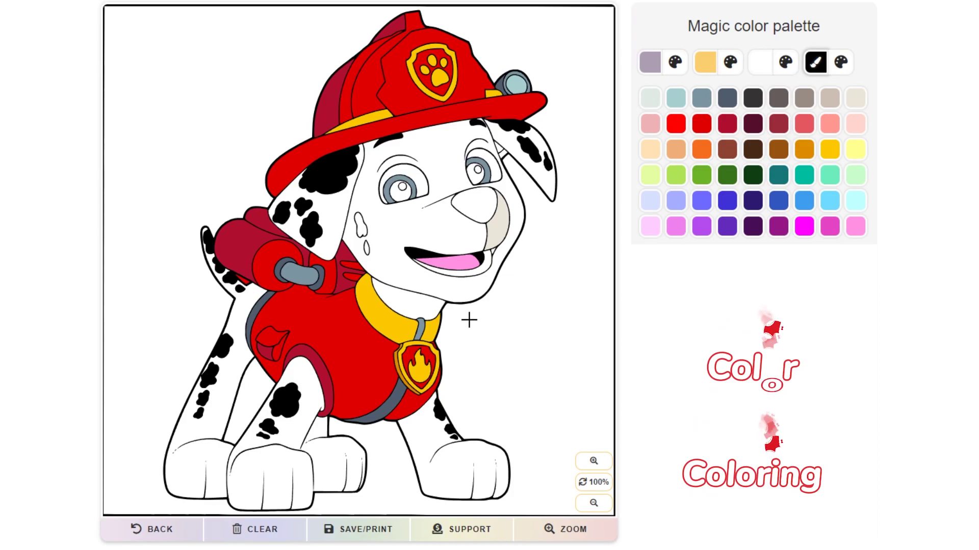
click(402, 192)
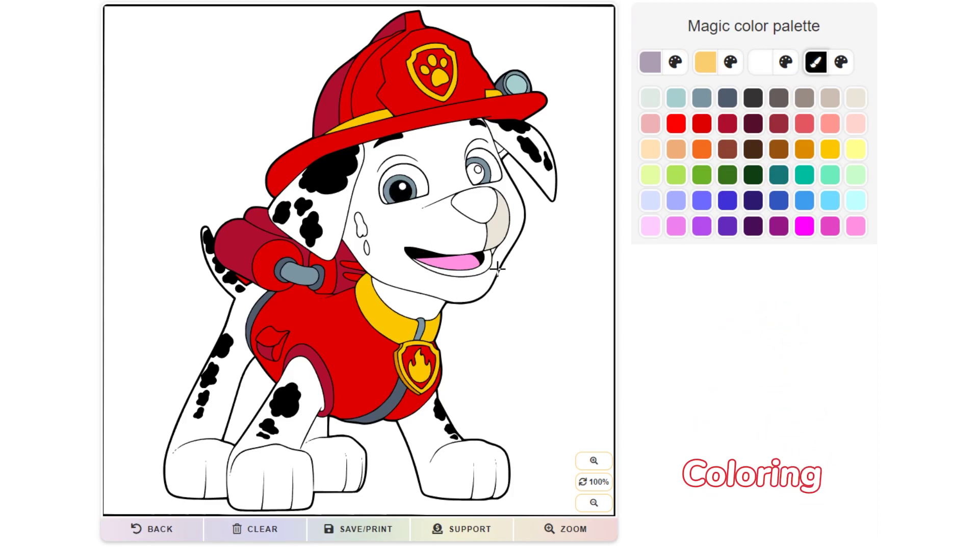
click(360, 229)
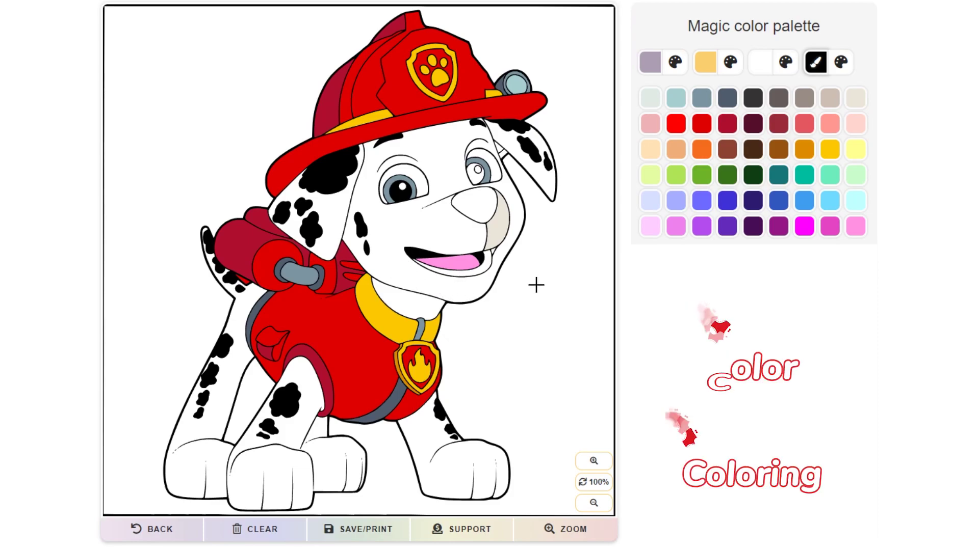
click(476, 172)
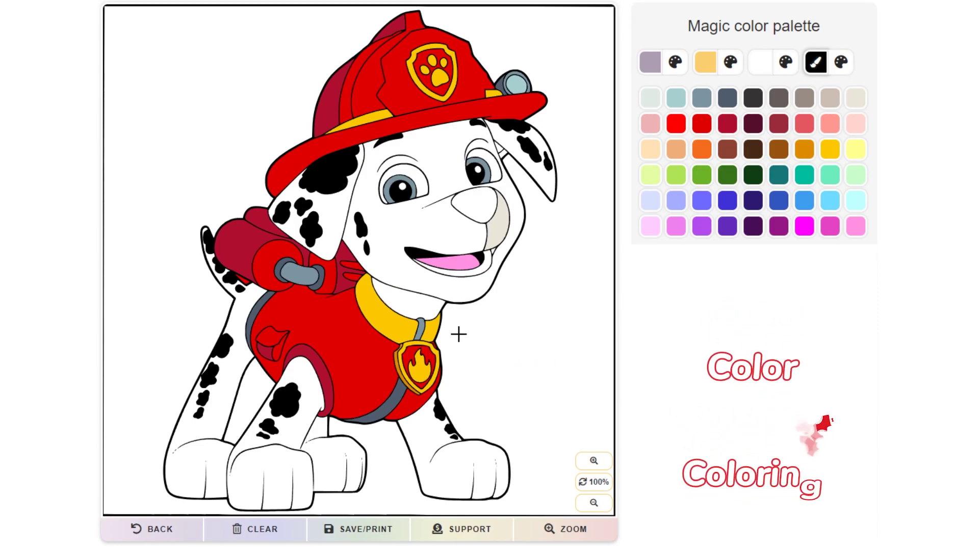
Fill the gap between the hind and front legs and the whole background around the puppy with dark red.
click(701, 127)
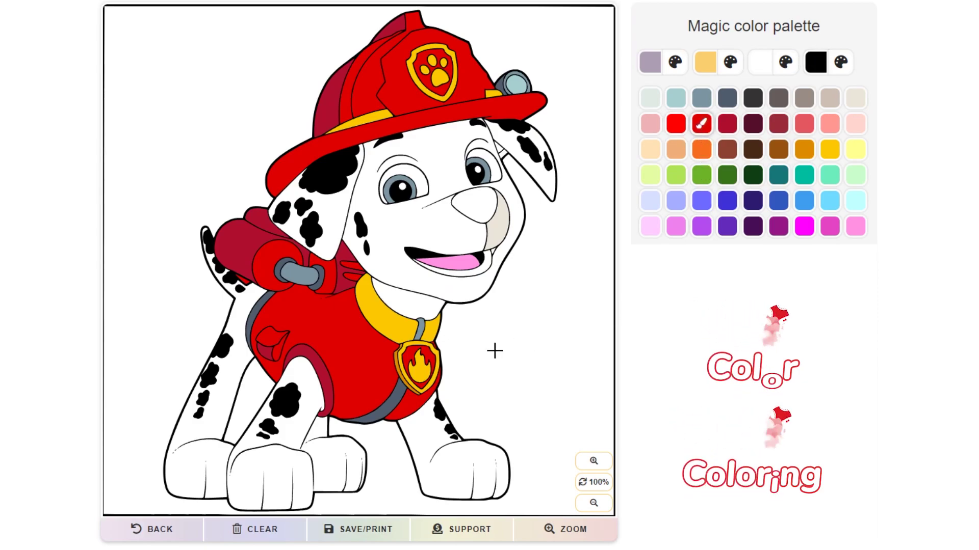
click(254, 384)
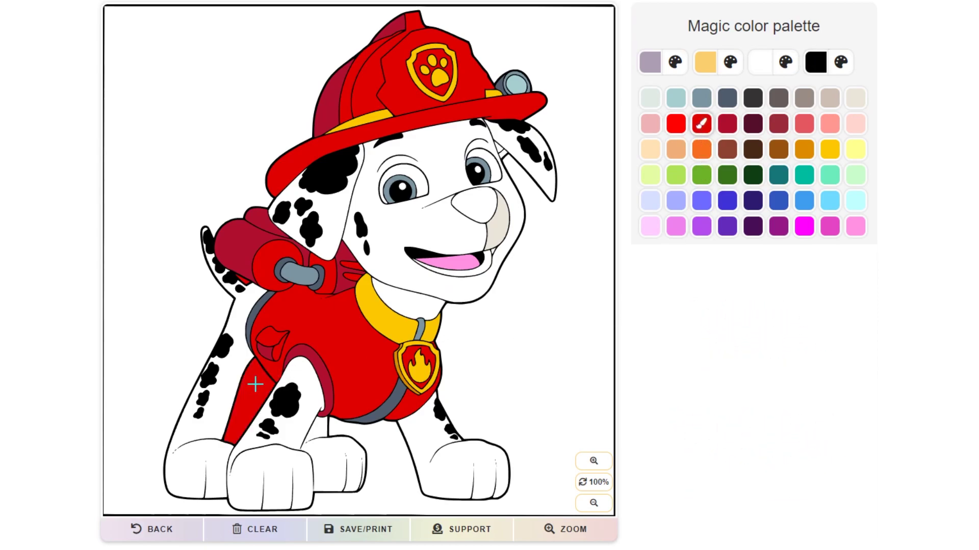
click(556, 322)
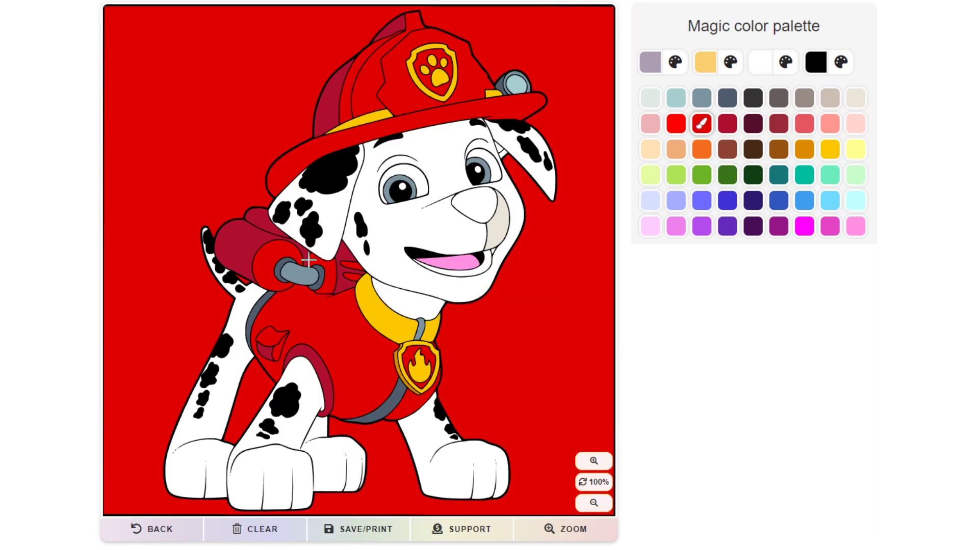